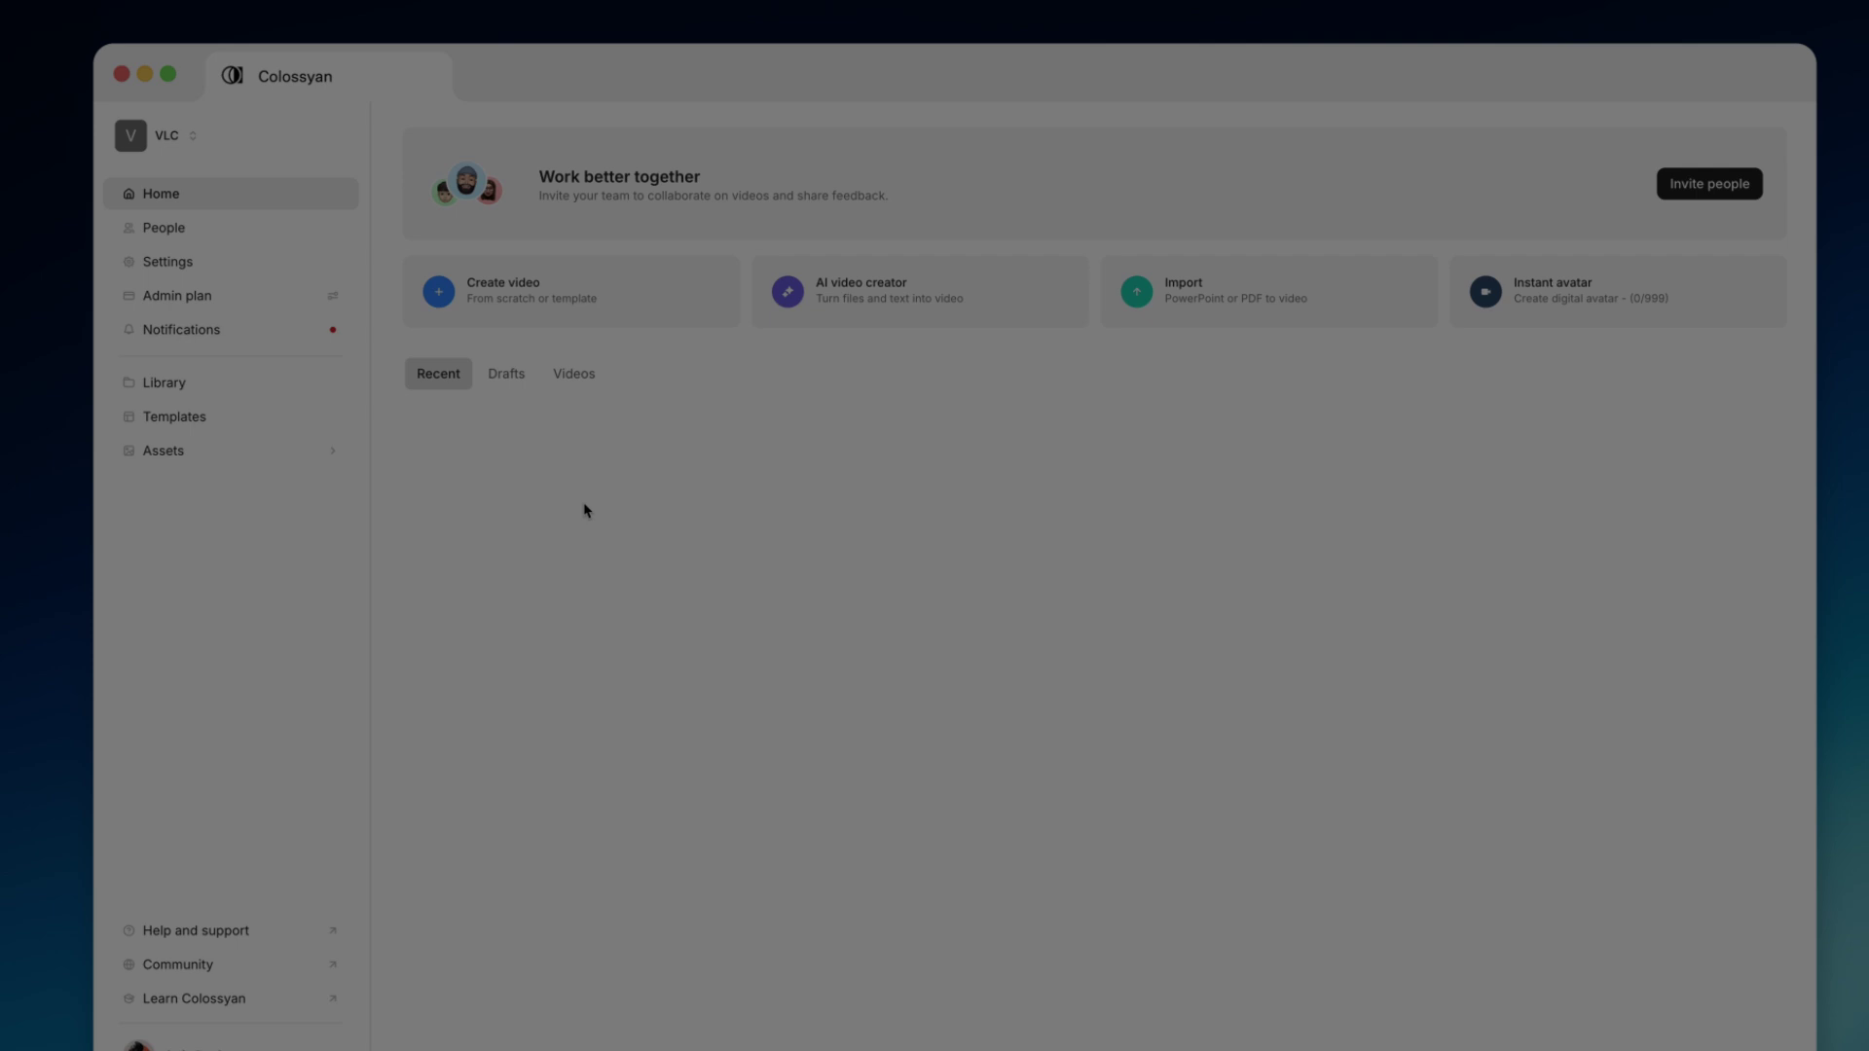
Create a folder named 'My Folder' in the Library, then view the Templates gallery.
left_click(194, 139)
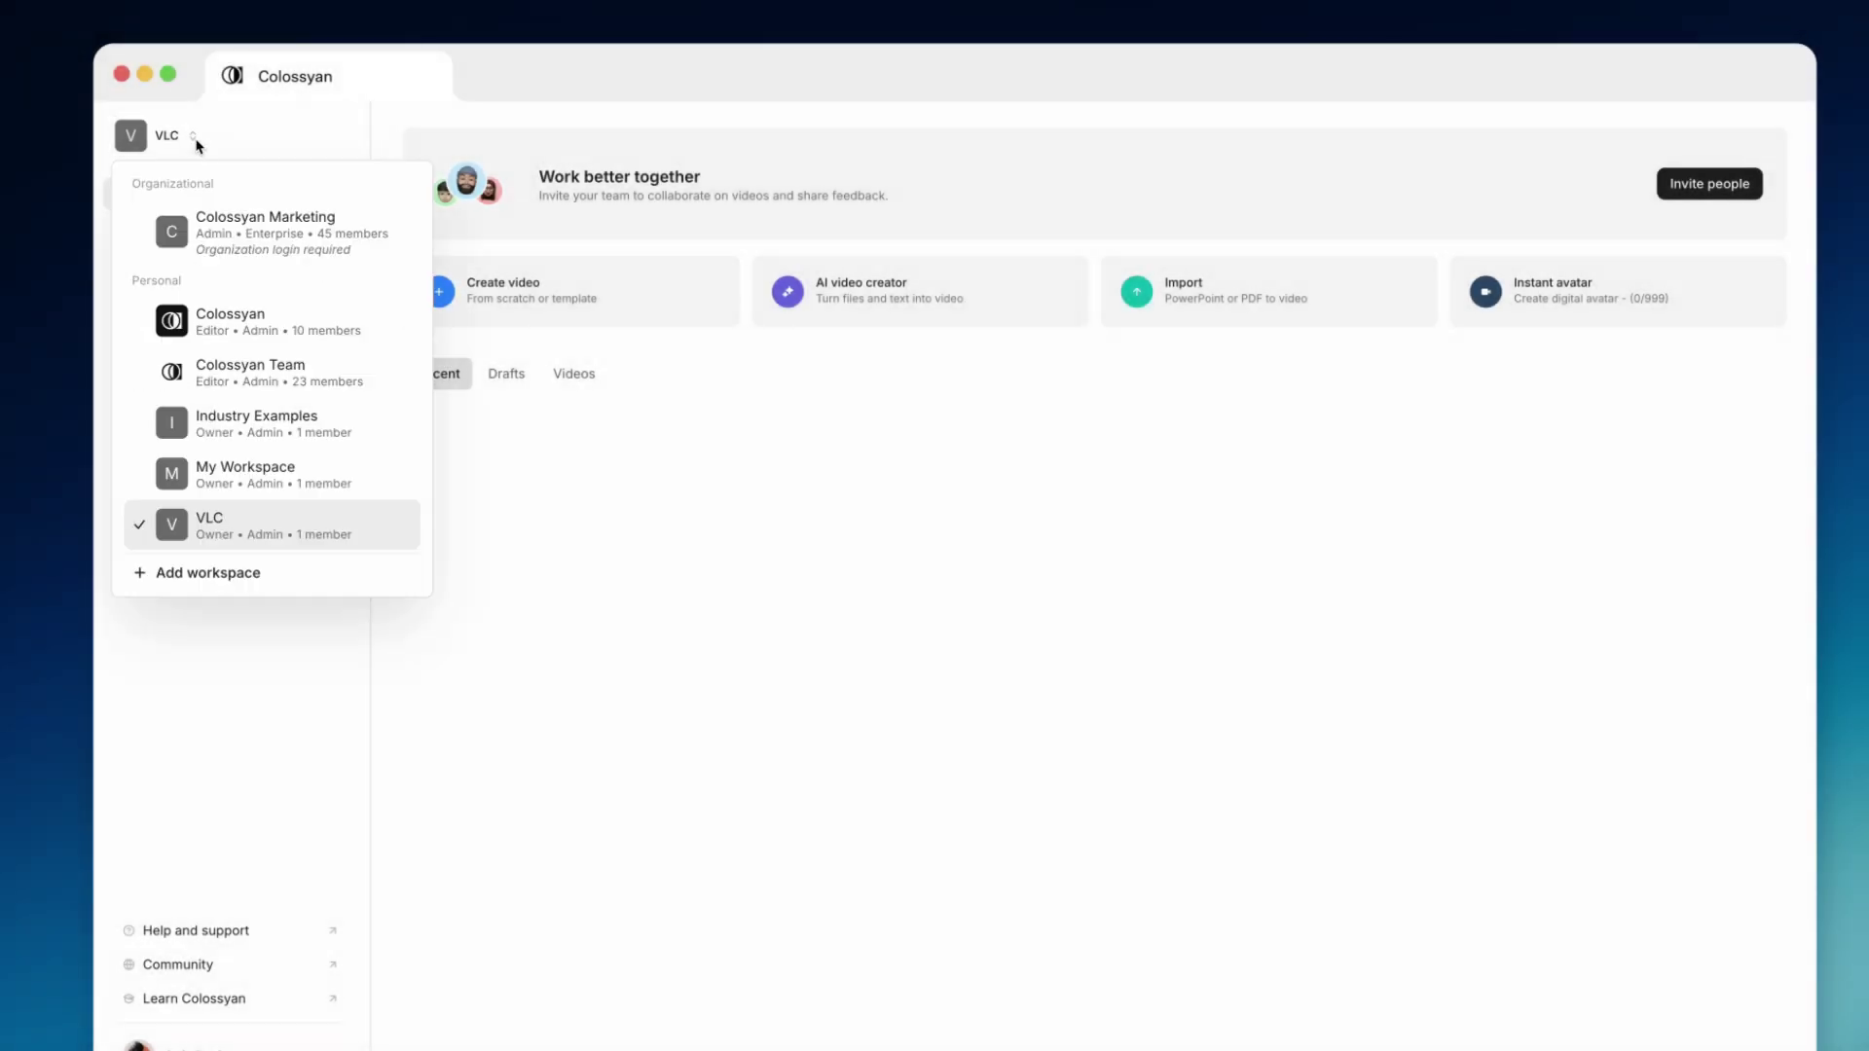
left_click(191, 138)
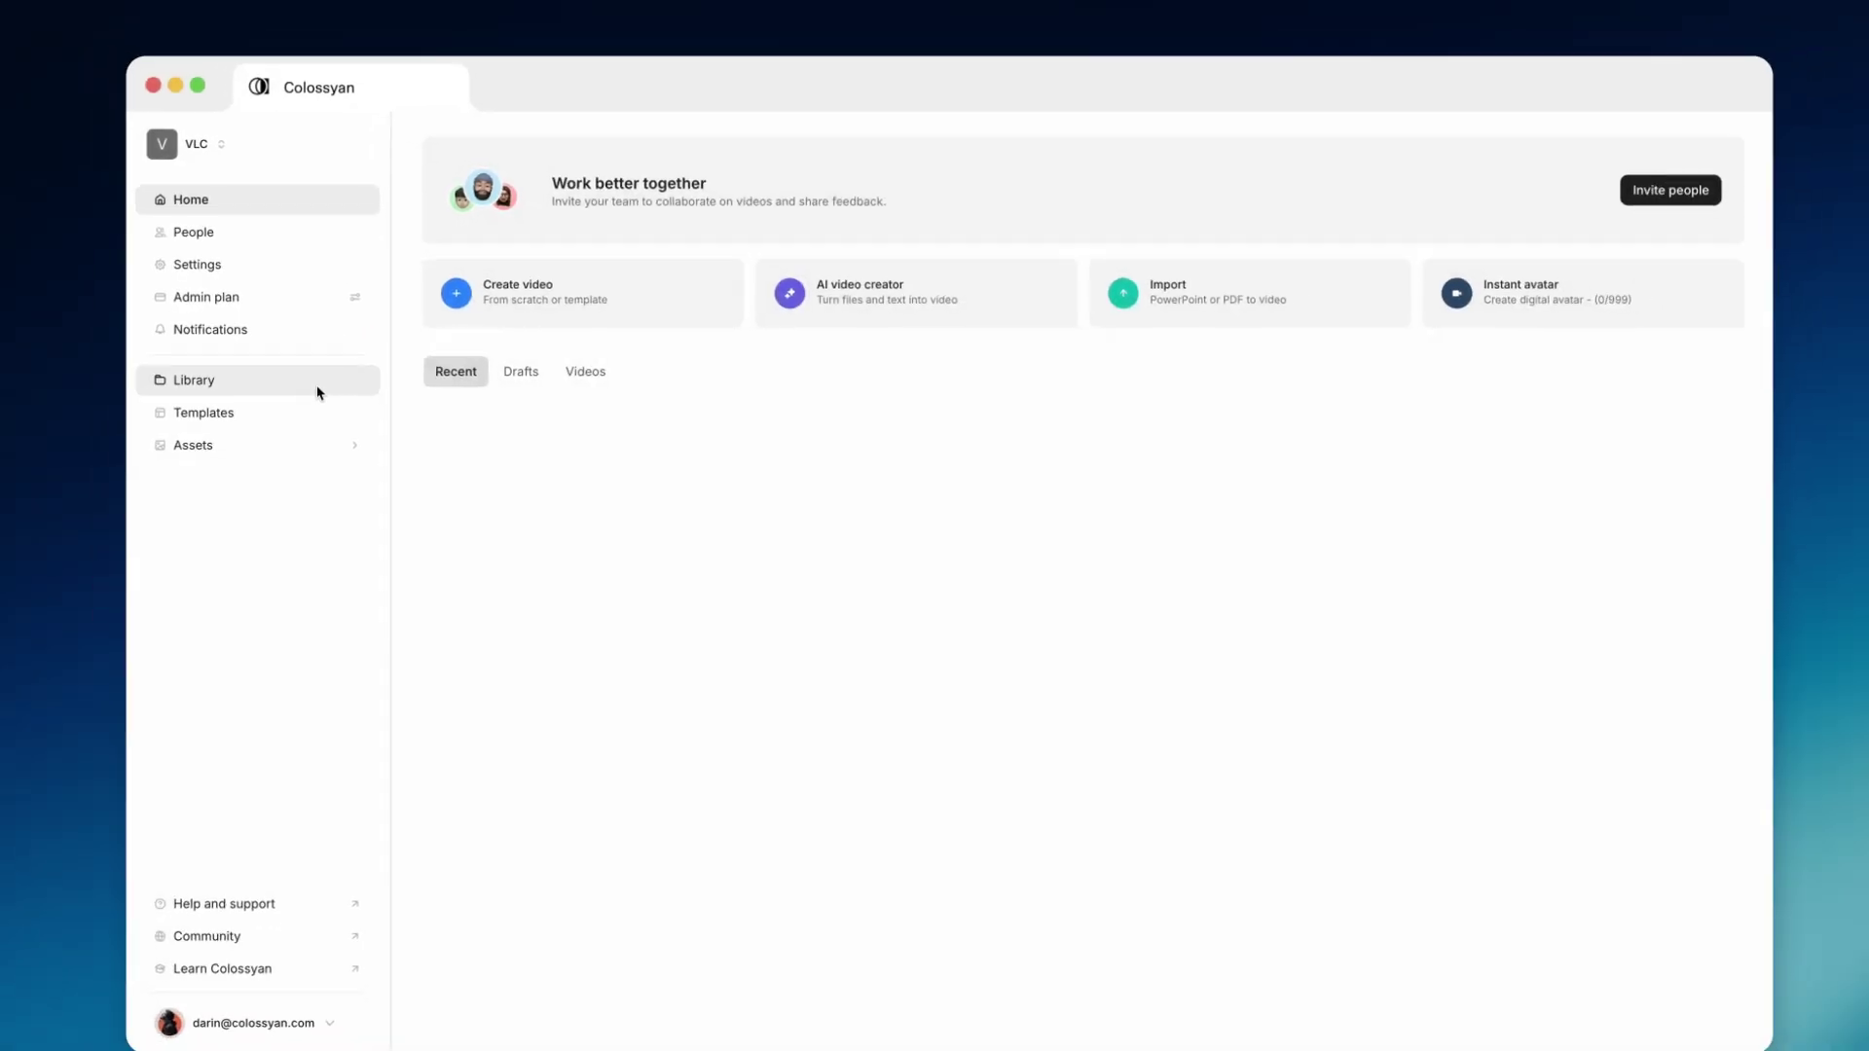
left_click(299, 389)
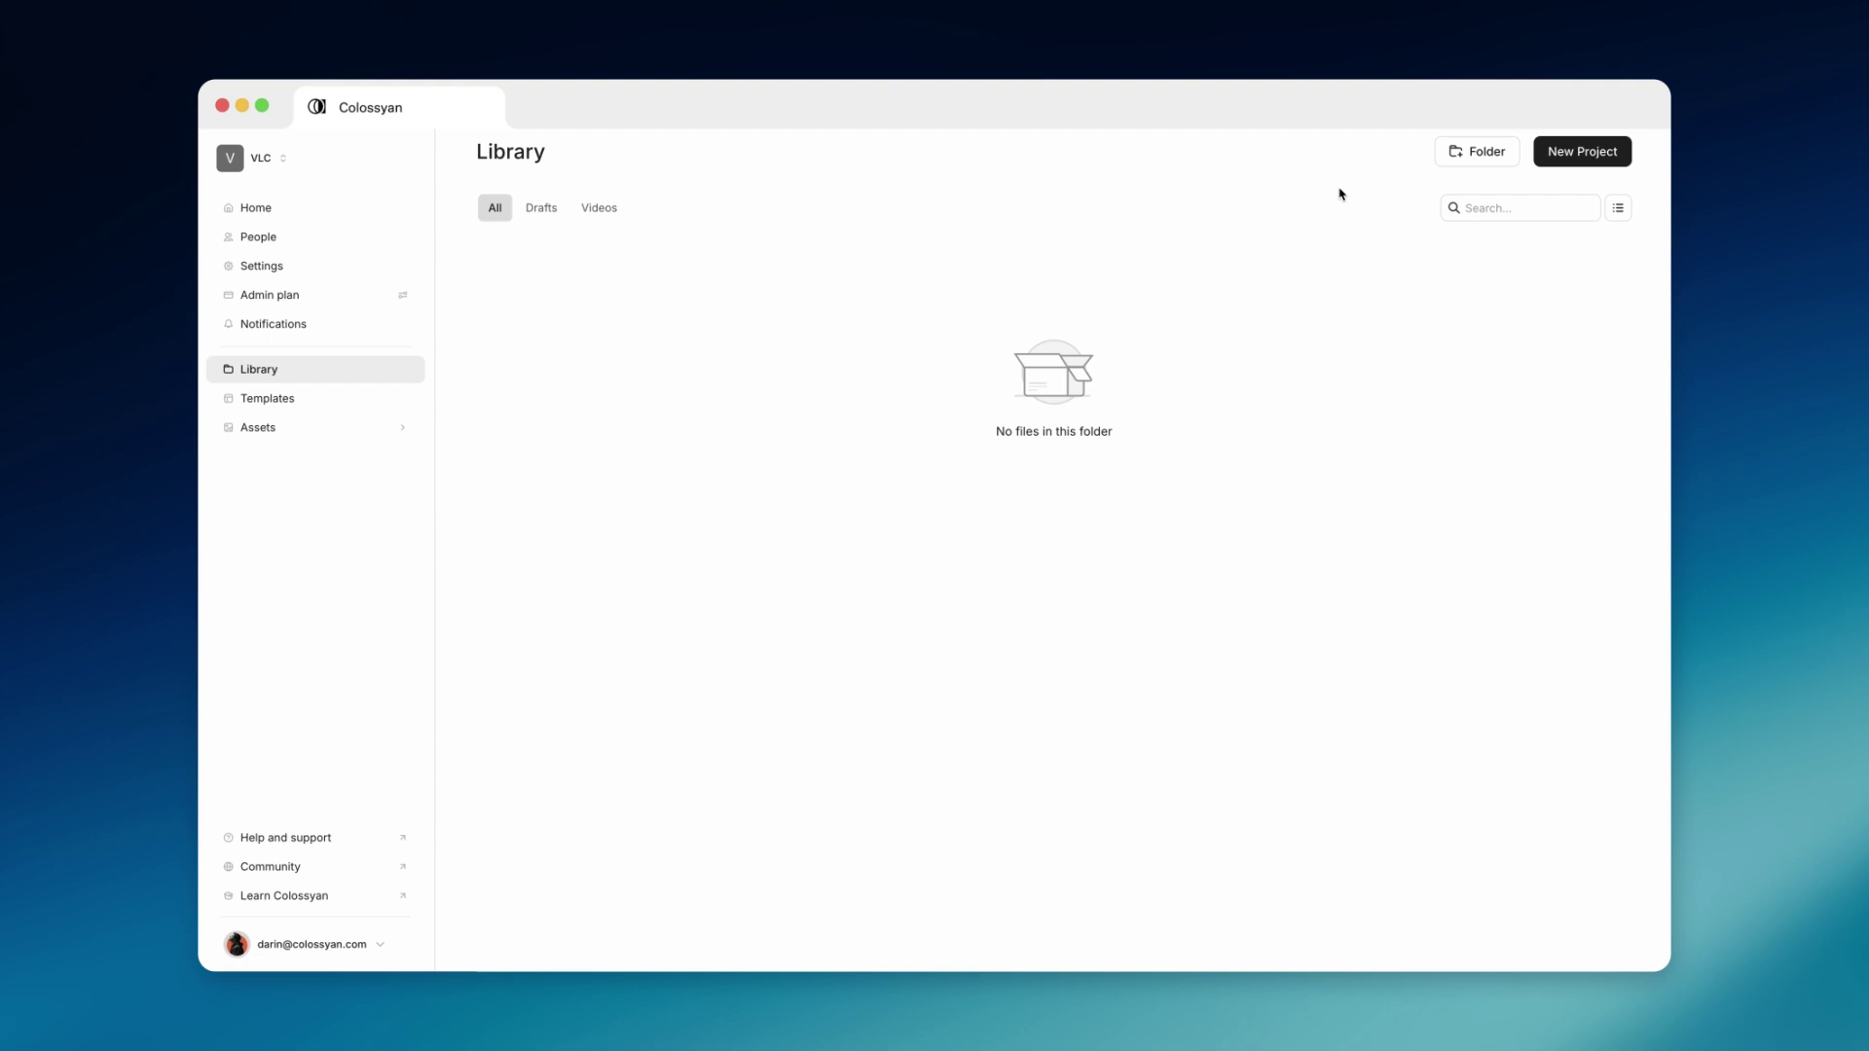
left_click(1464, 166)
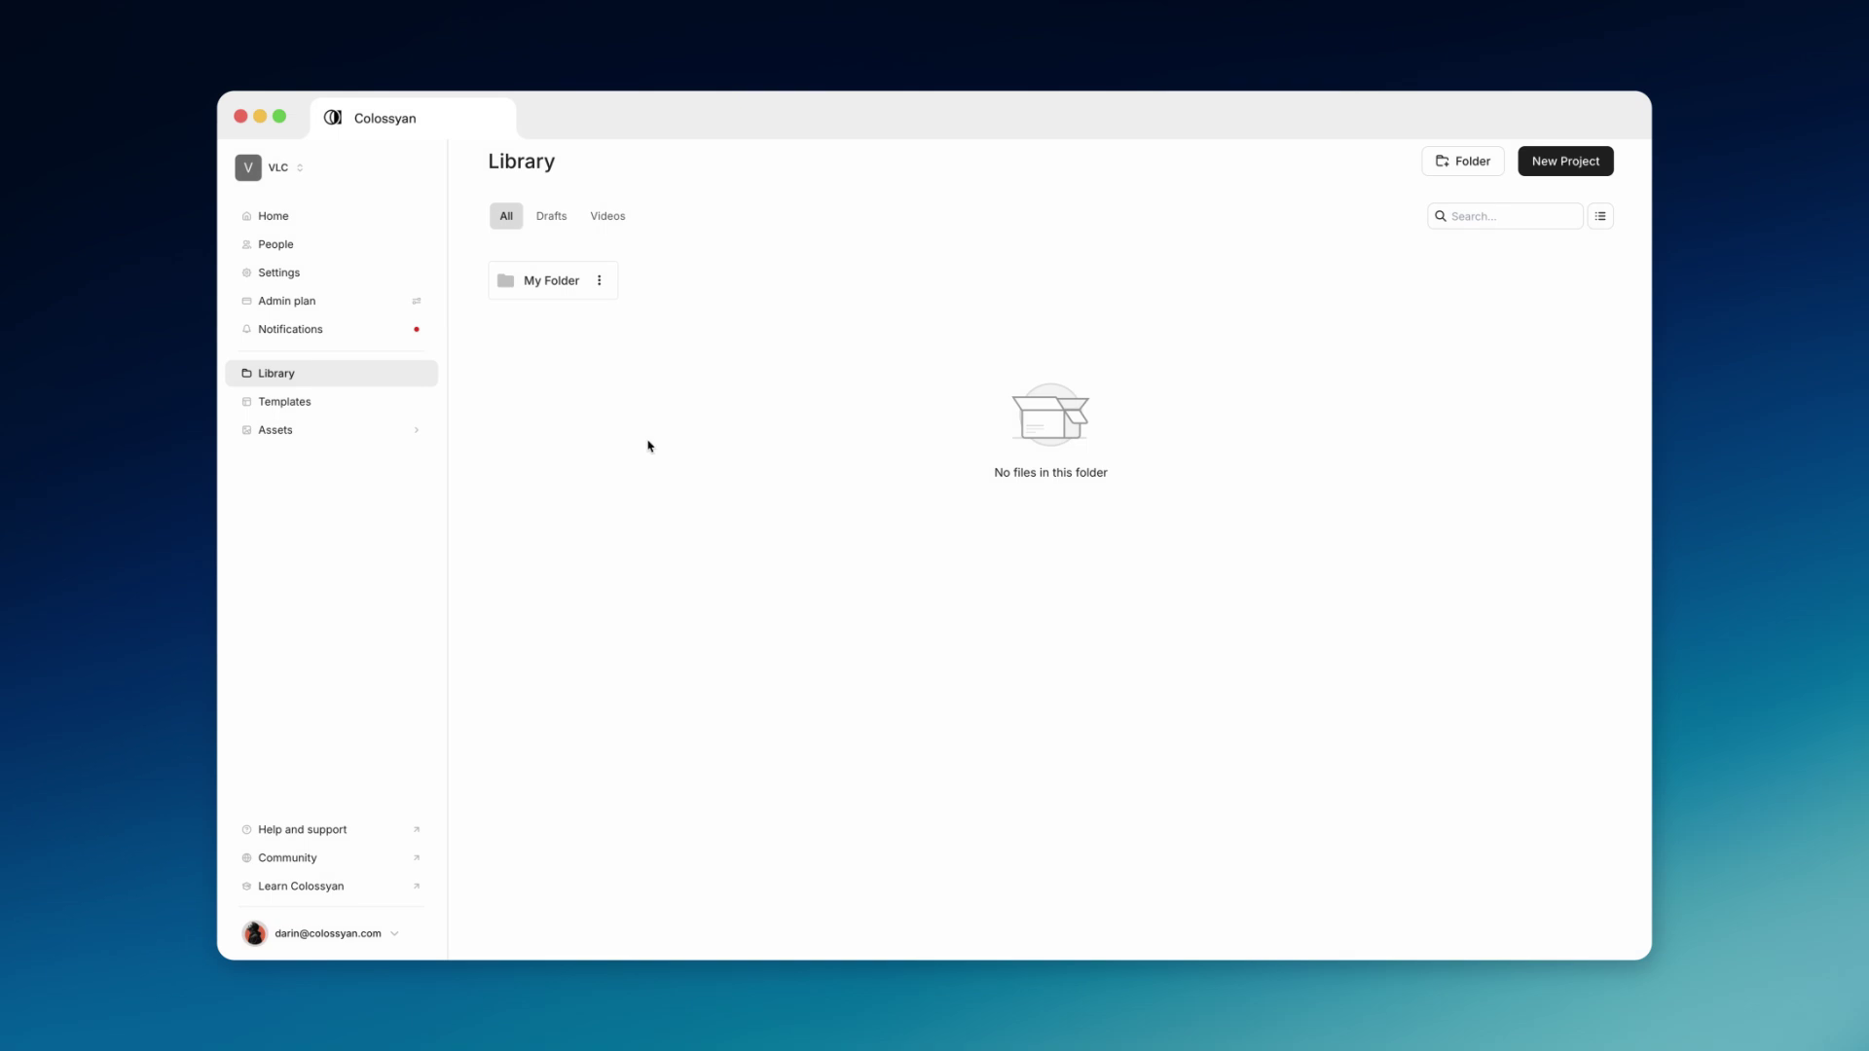
left_click(388, 409)
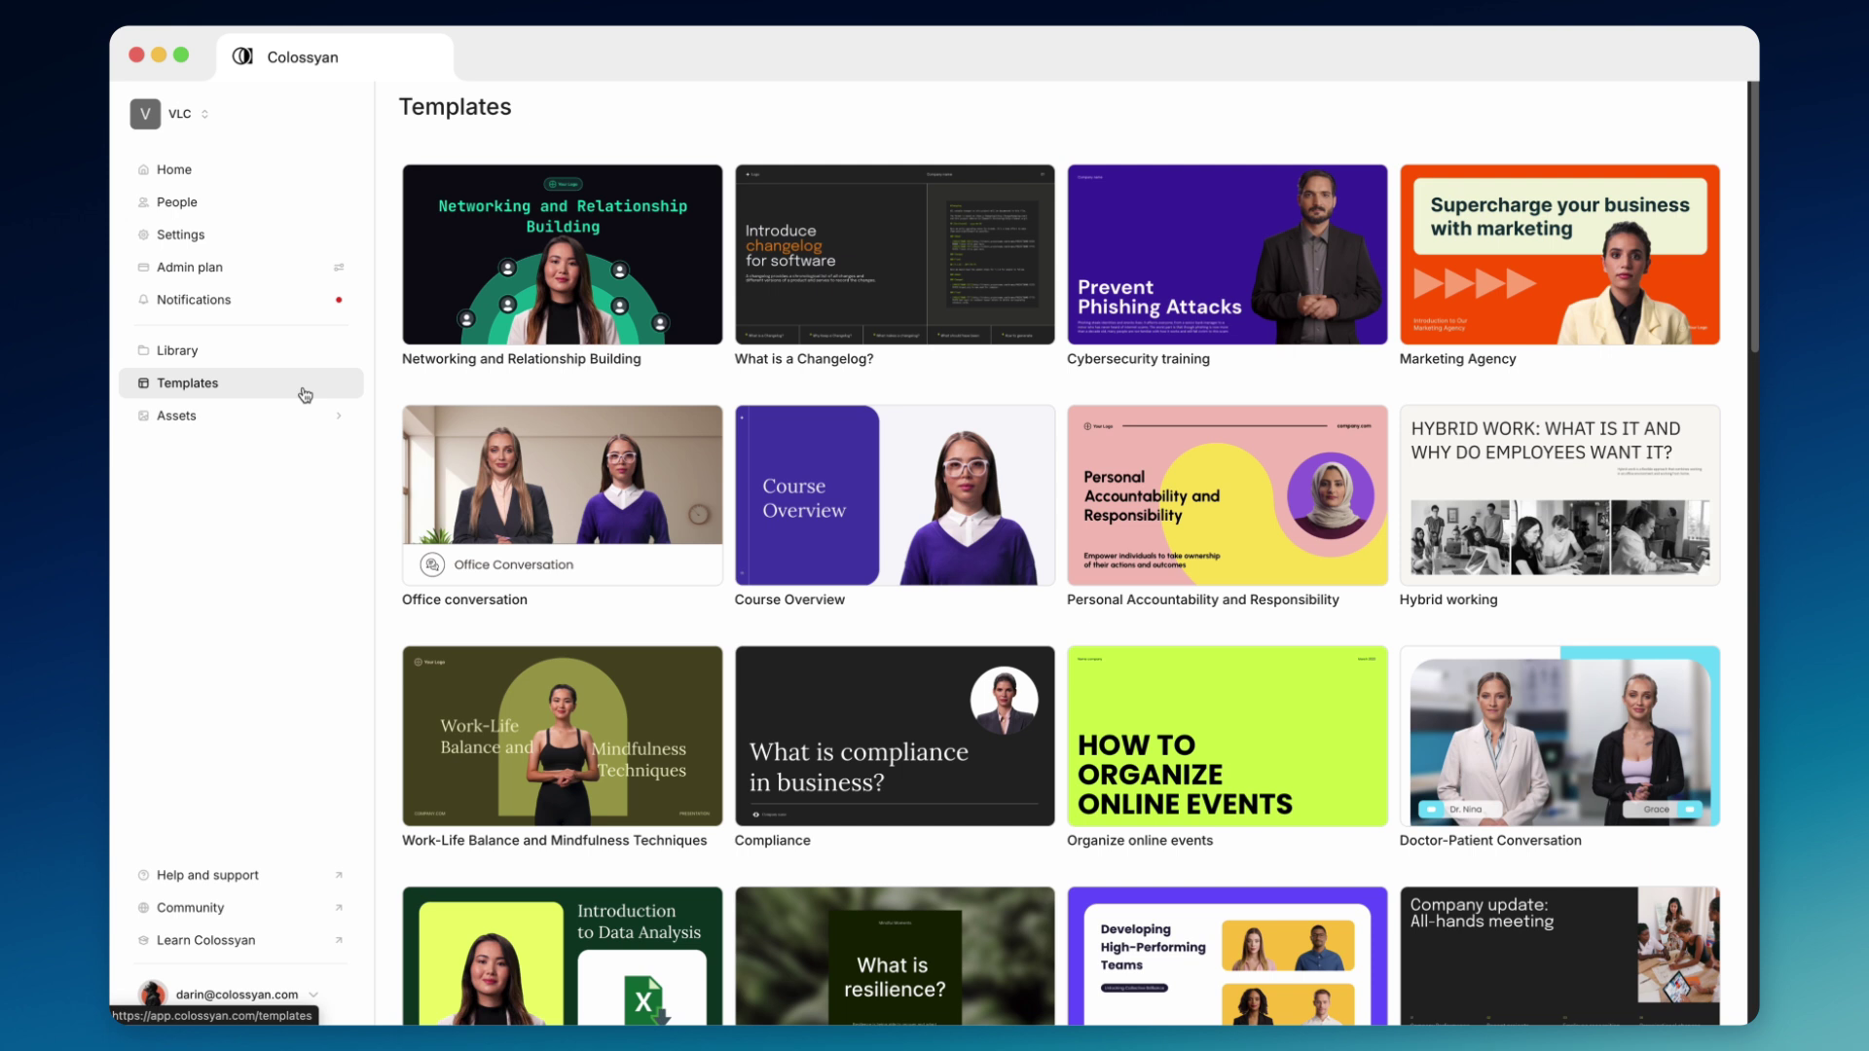
Go to Assets > Media library to view the workspace's empty shared media.
left_click(300, 415)
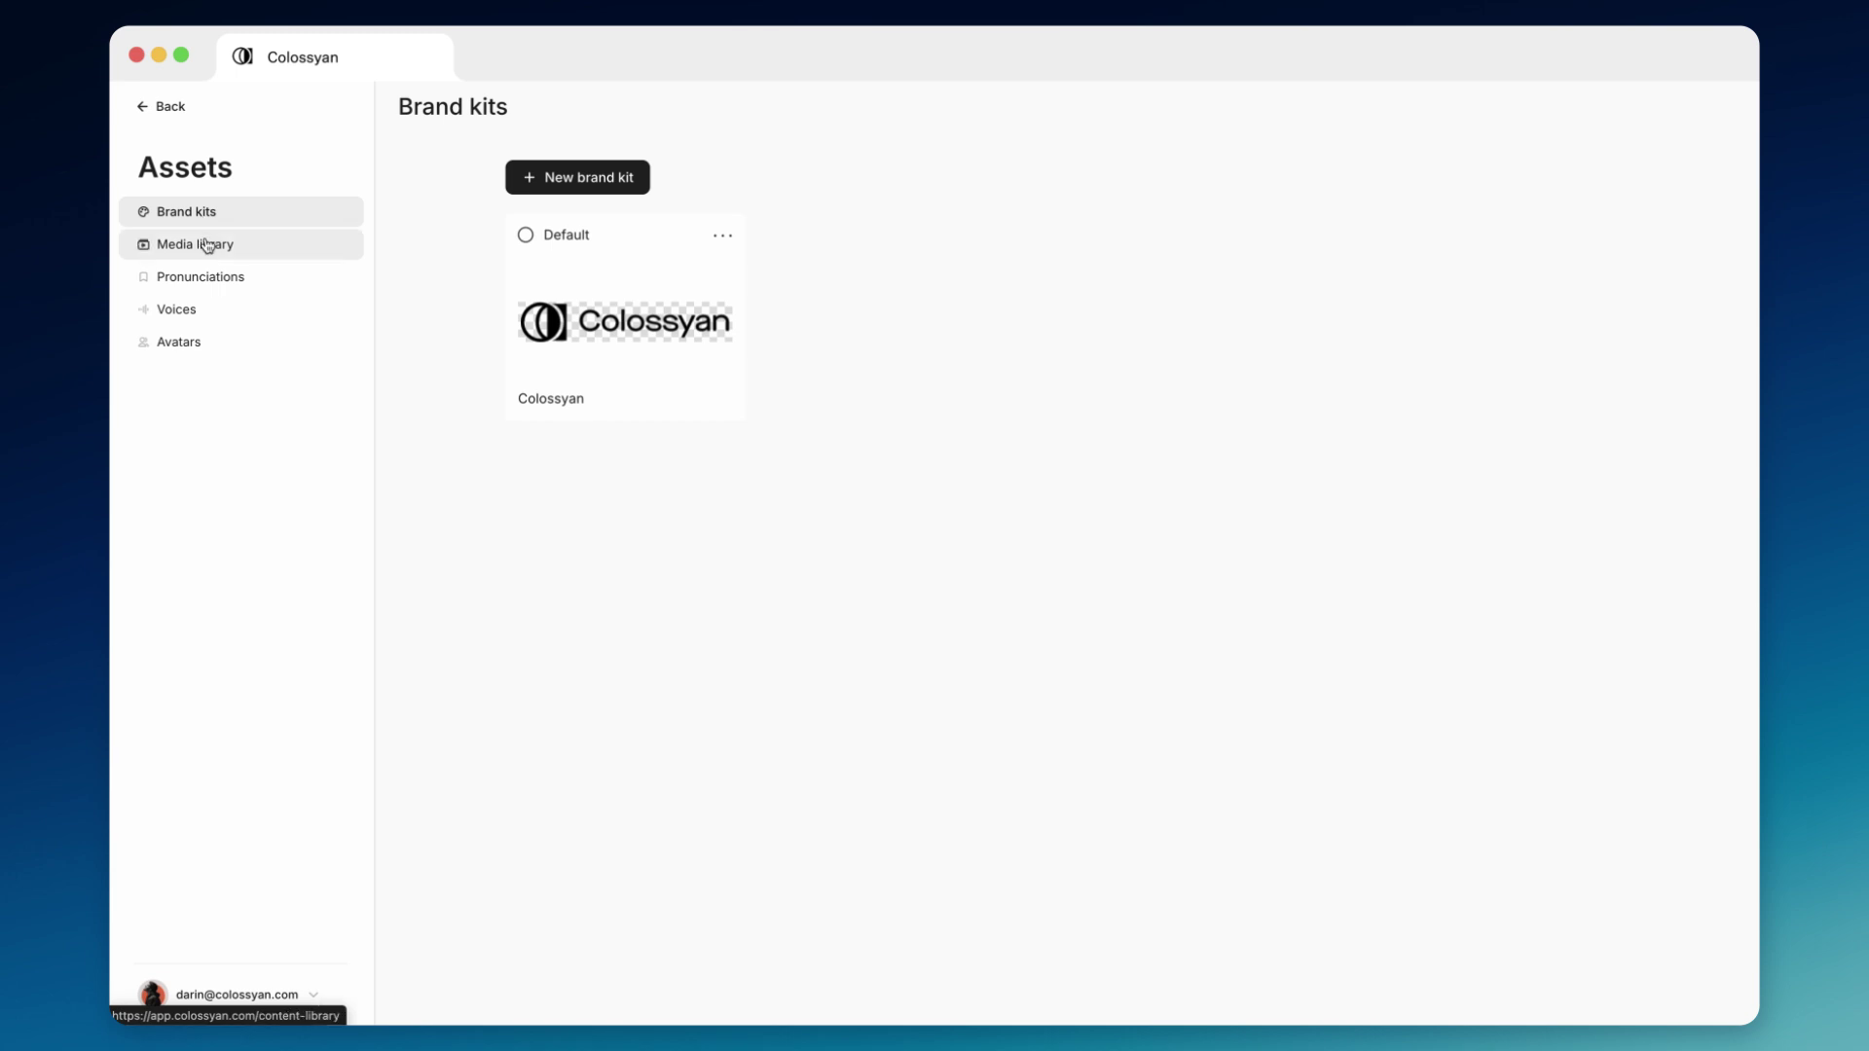
left_click(206, 249)
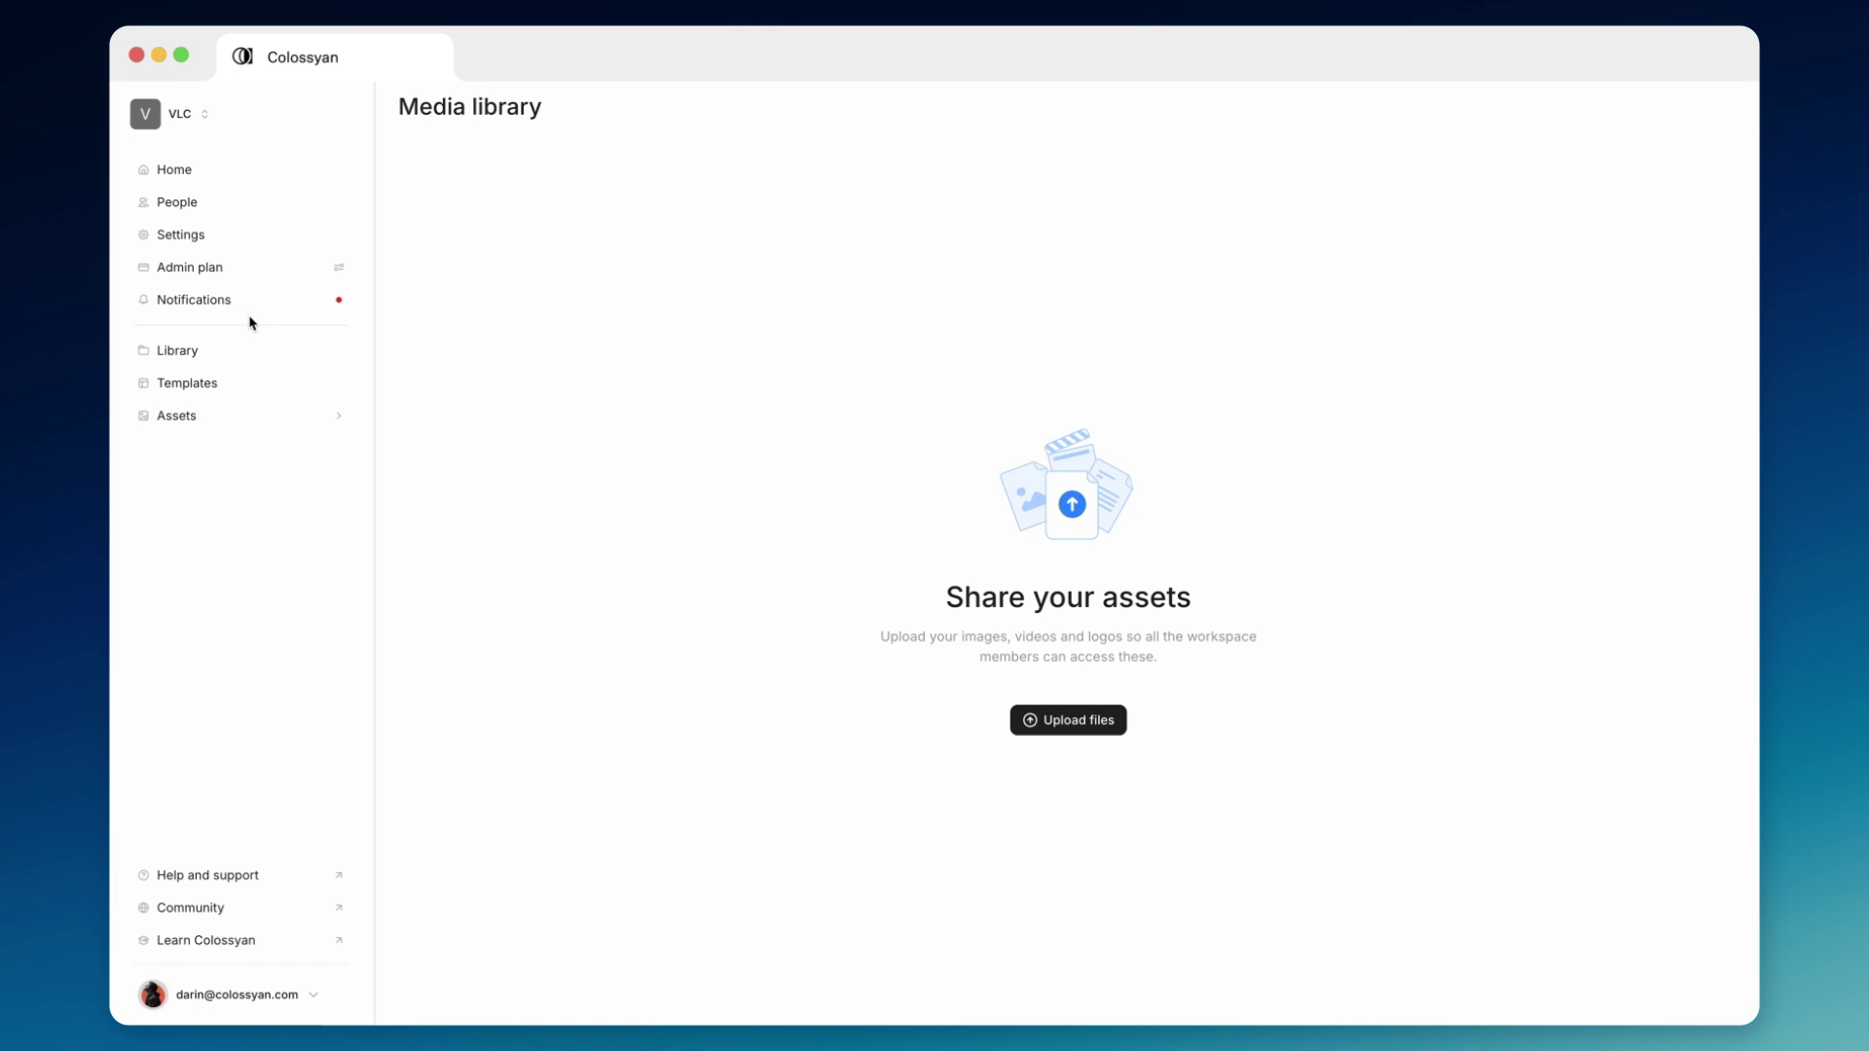
Review the notifications popover, dismiss it, and bring up the account menu.
left_click(253, 318)
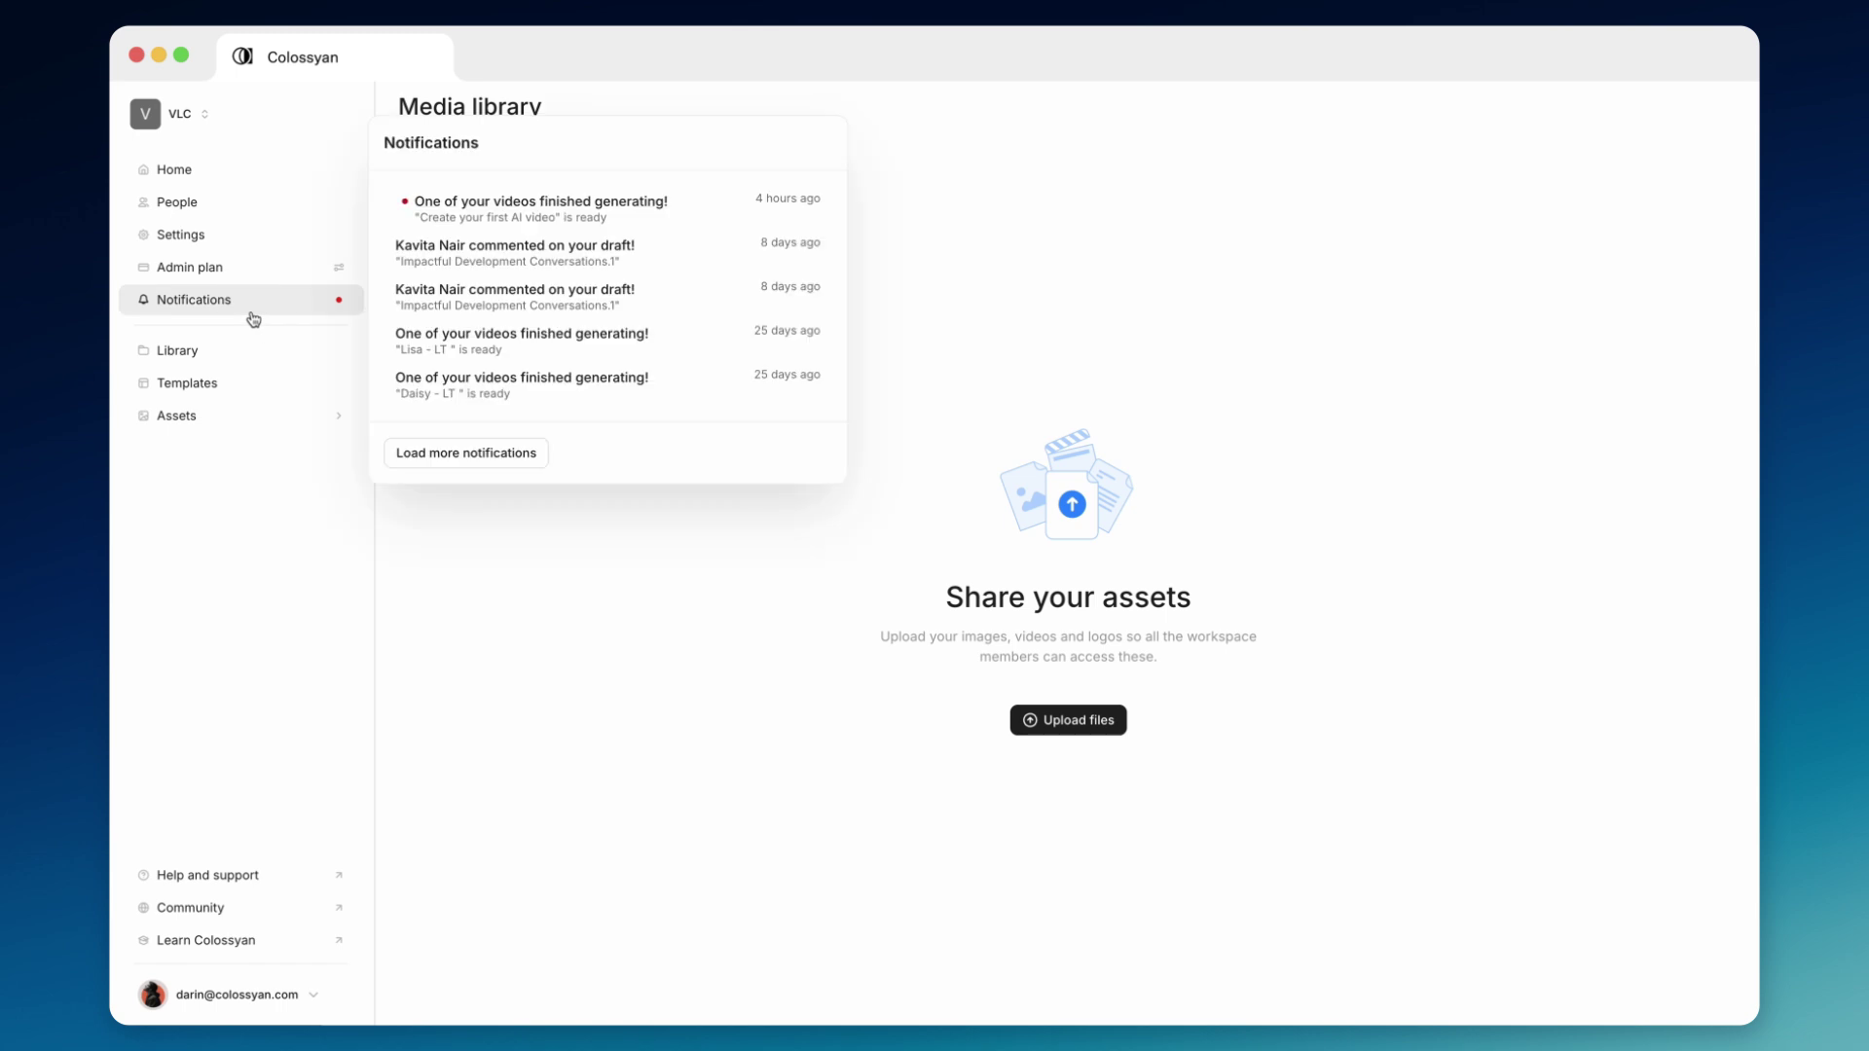
left_click(251, 312)
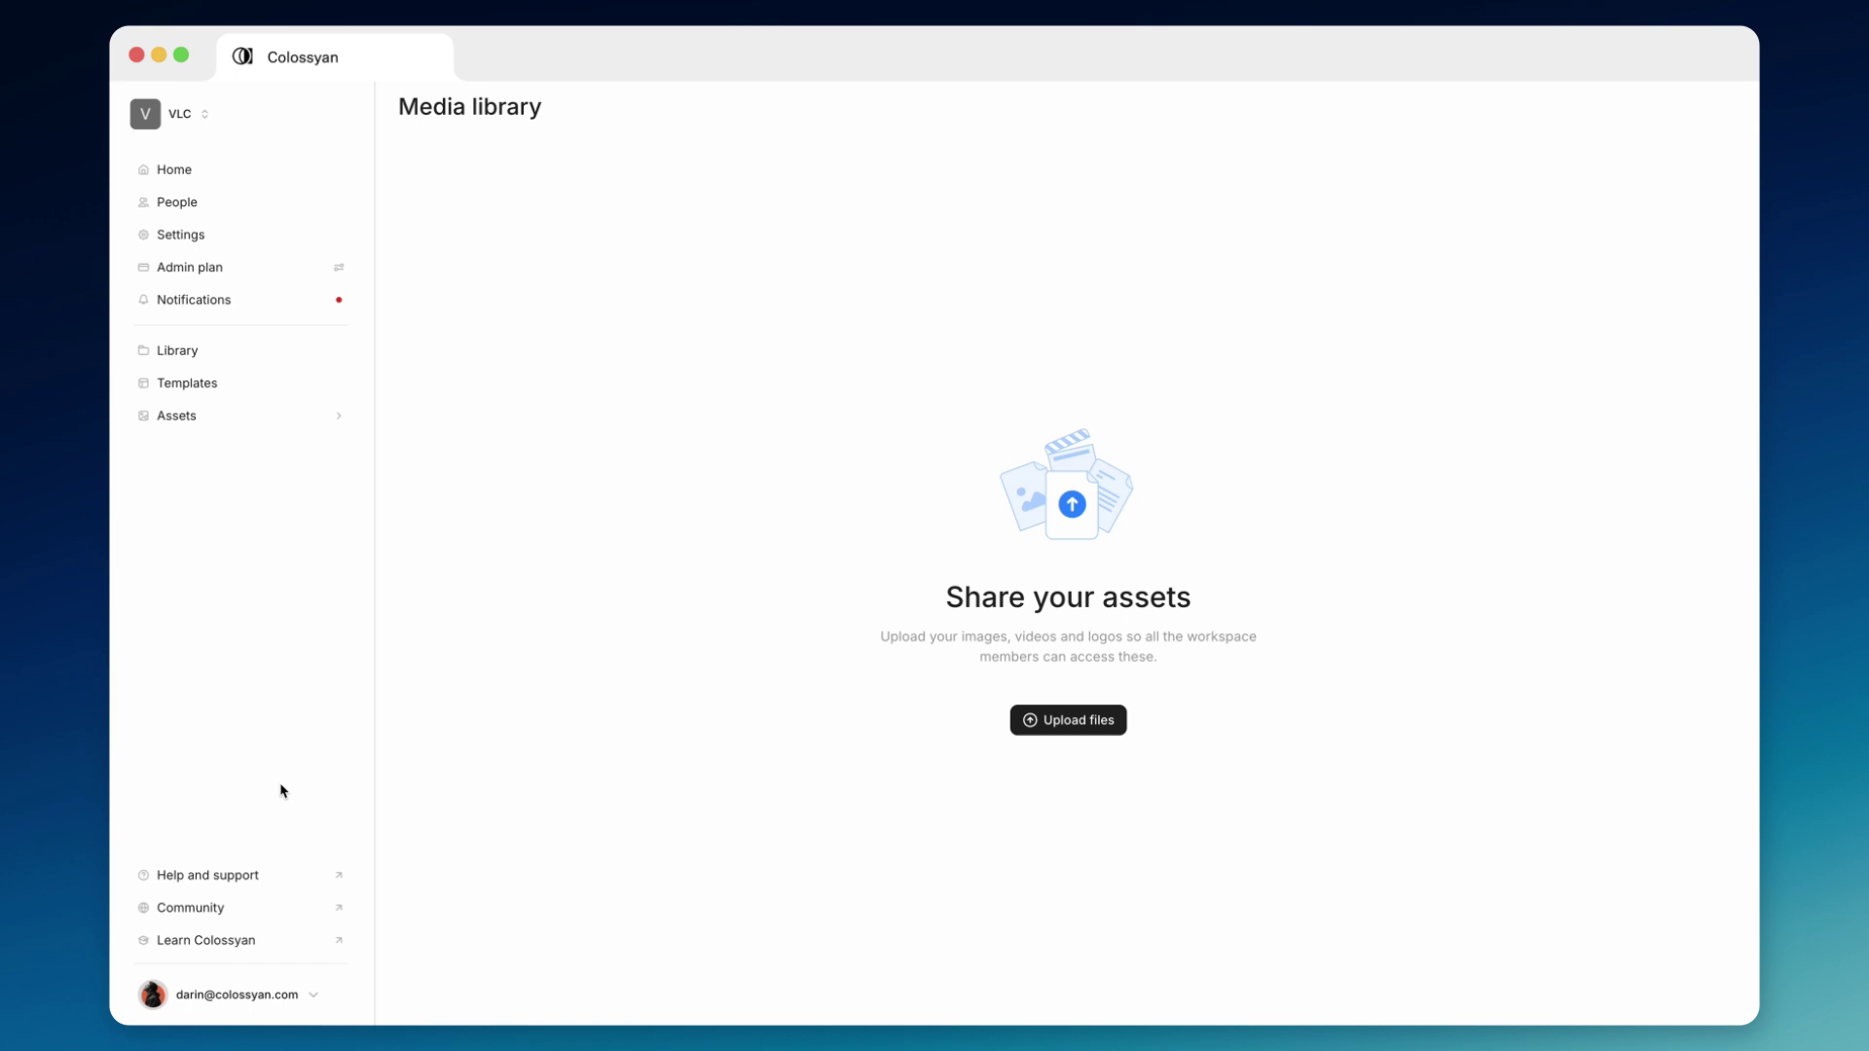
left_click(304, 994)
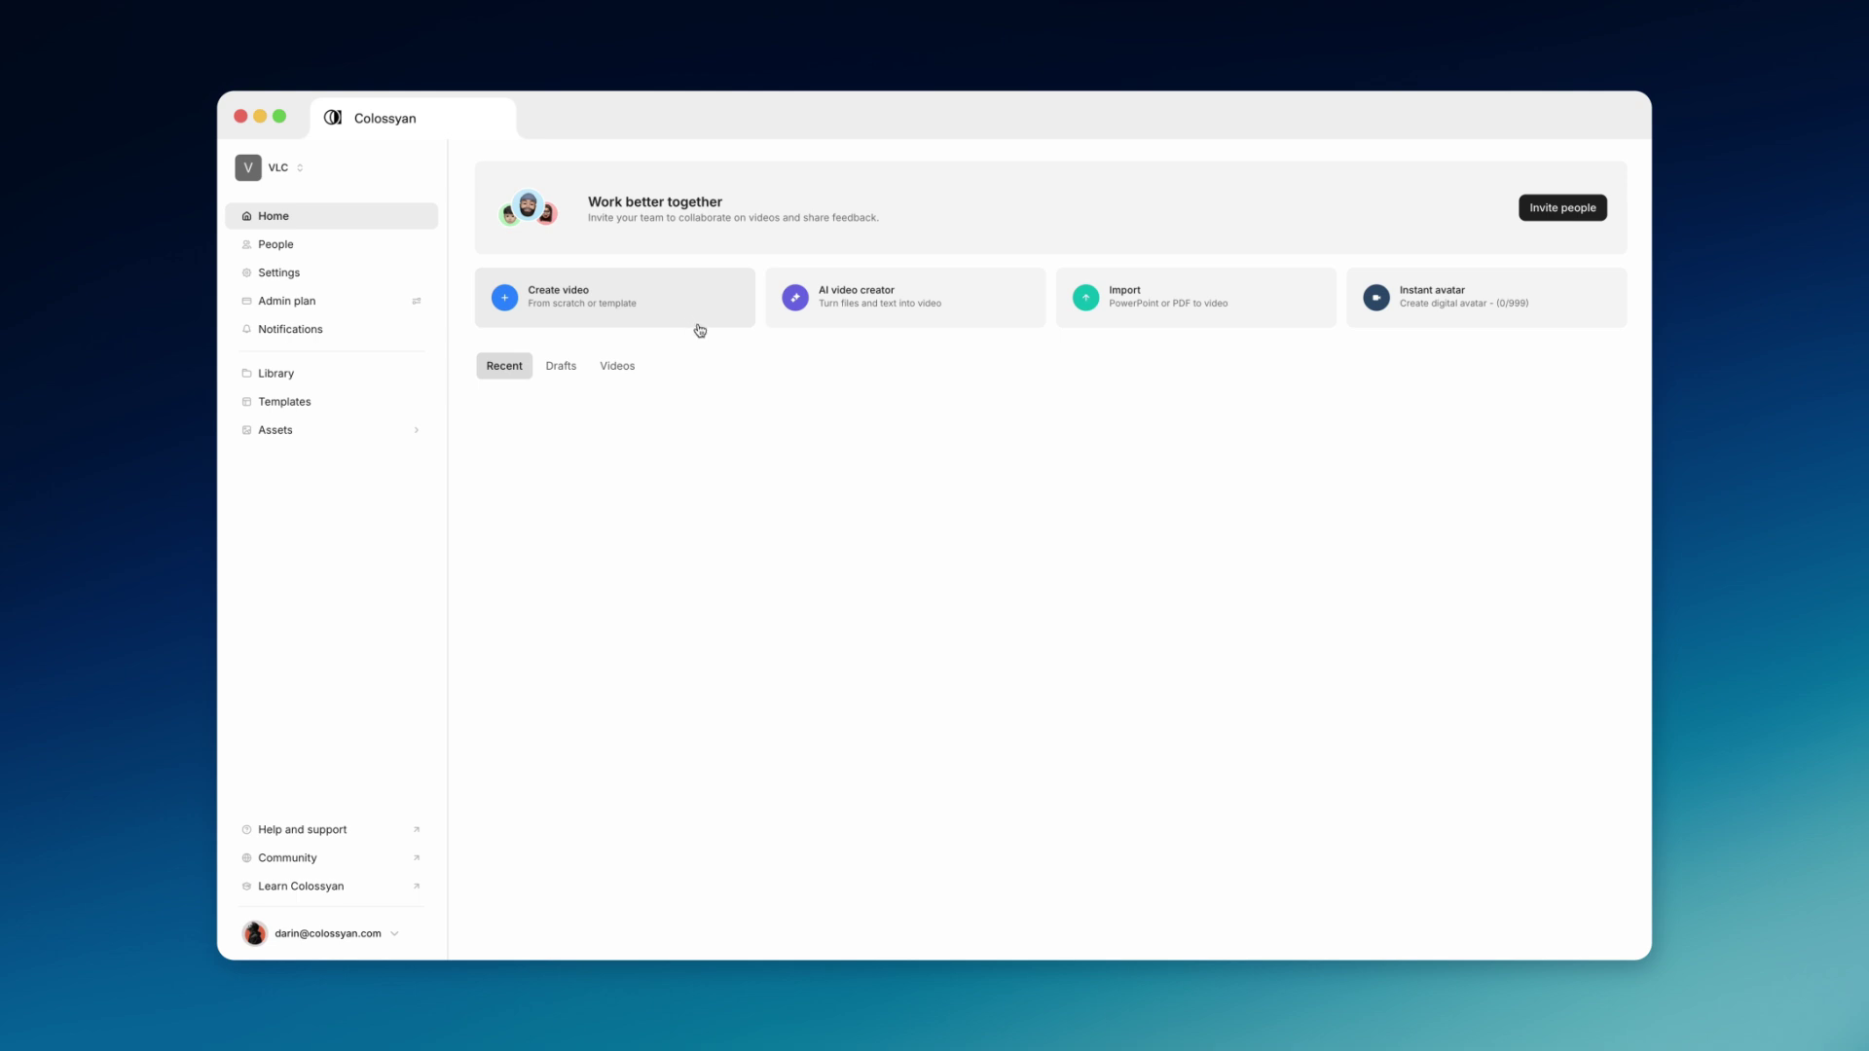
left_click(892, 327)
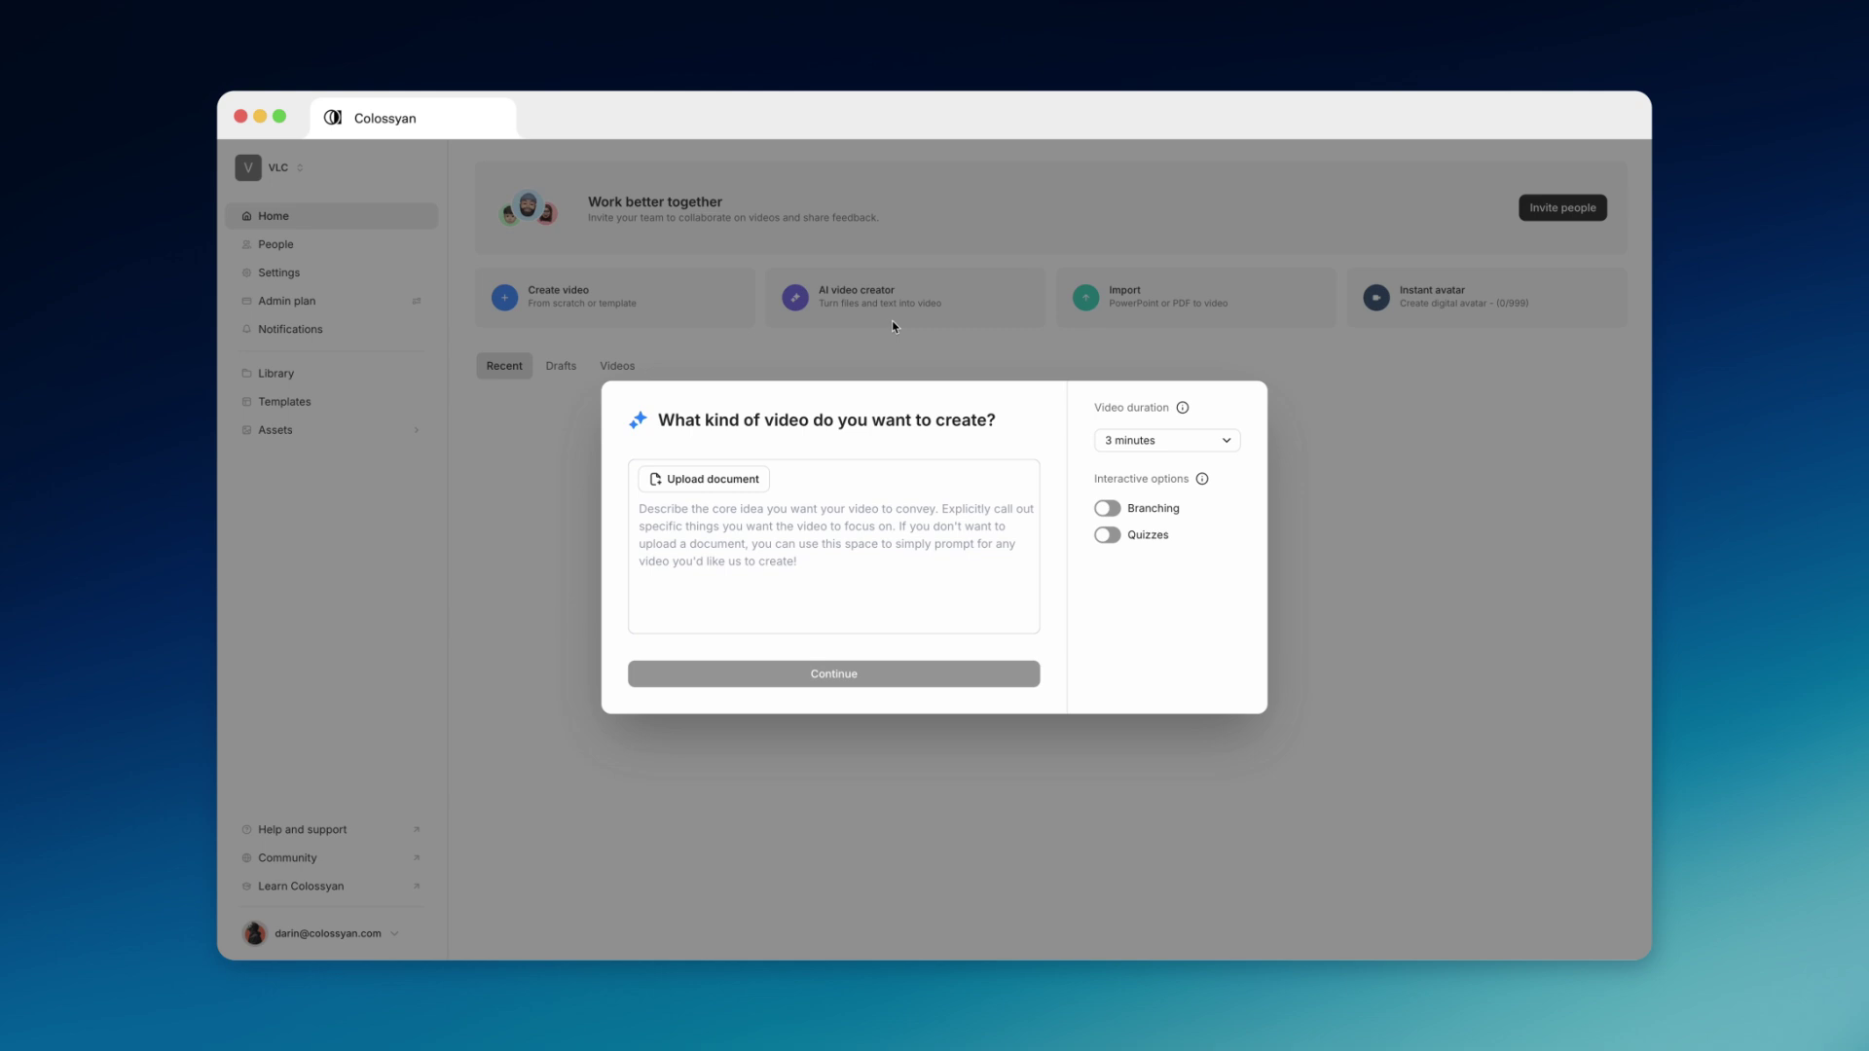
left_click(974, 345)
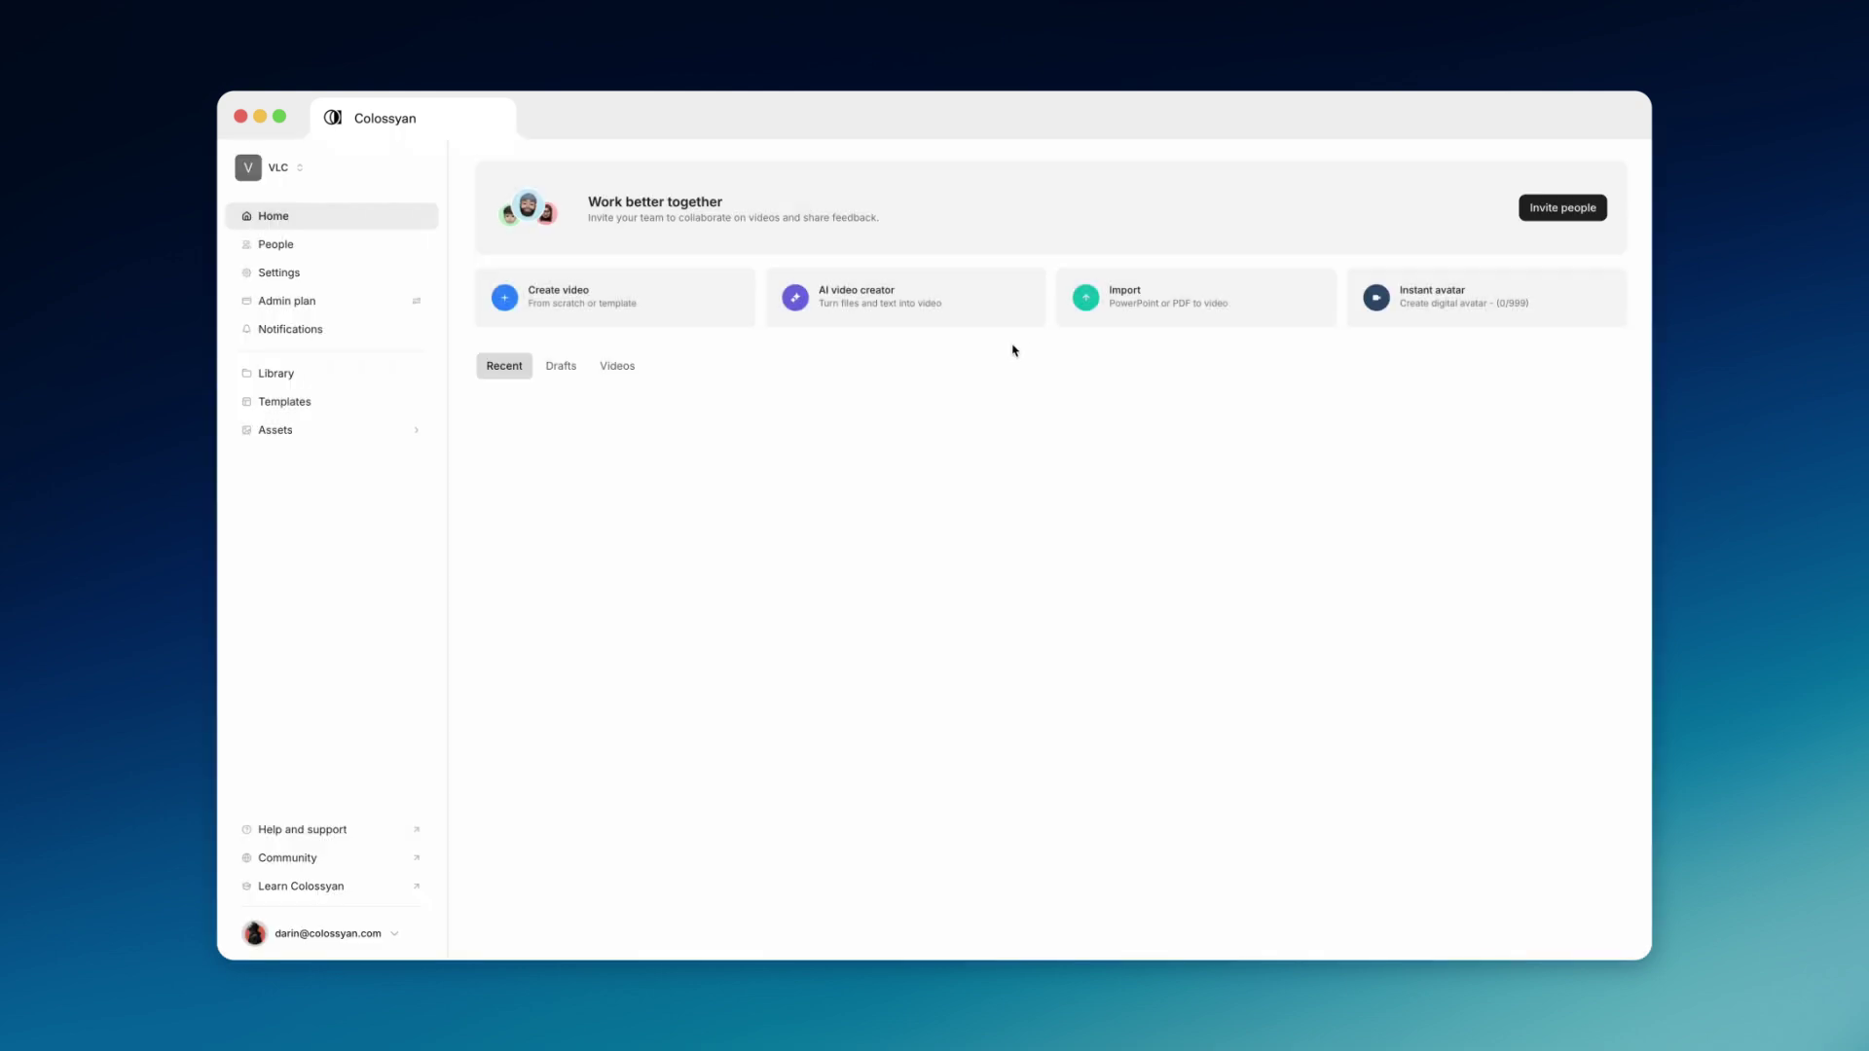
left_click(1171, 305)
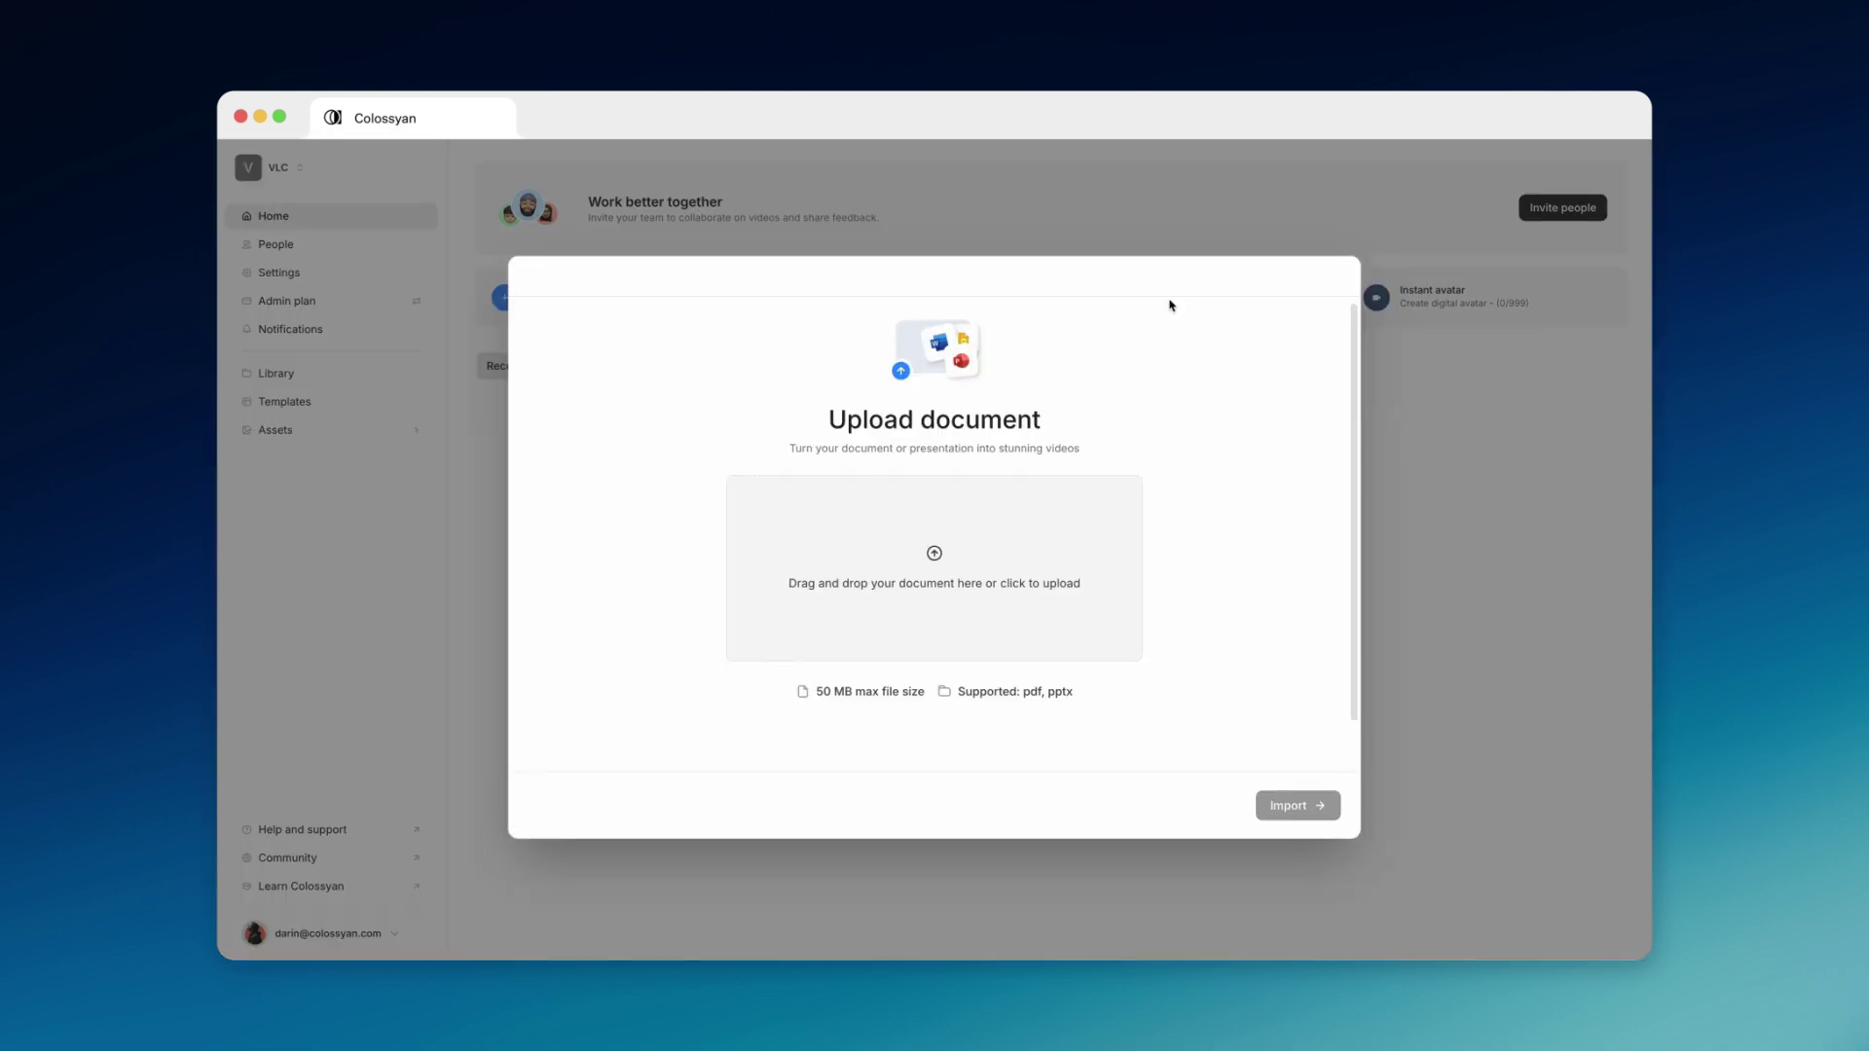
left_click(1369, 336)
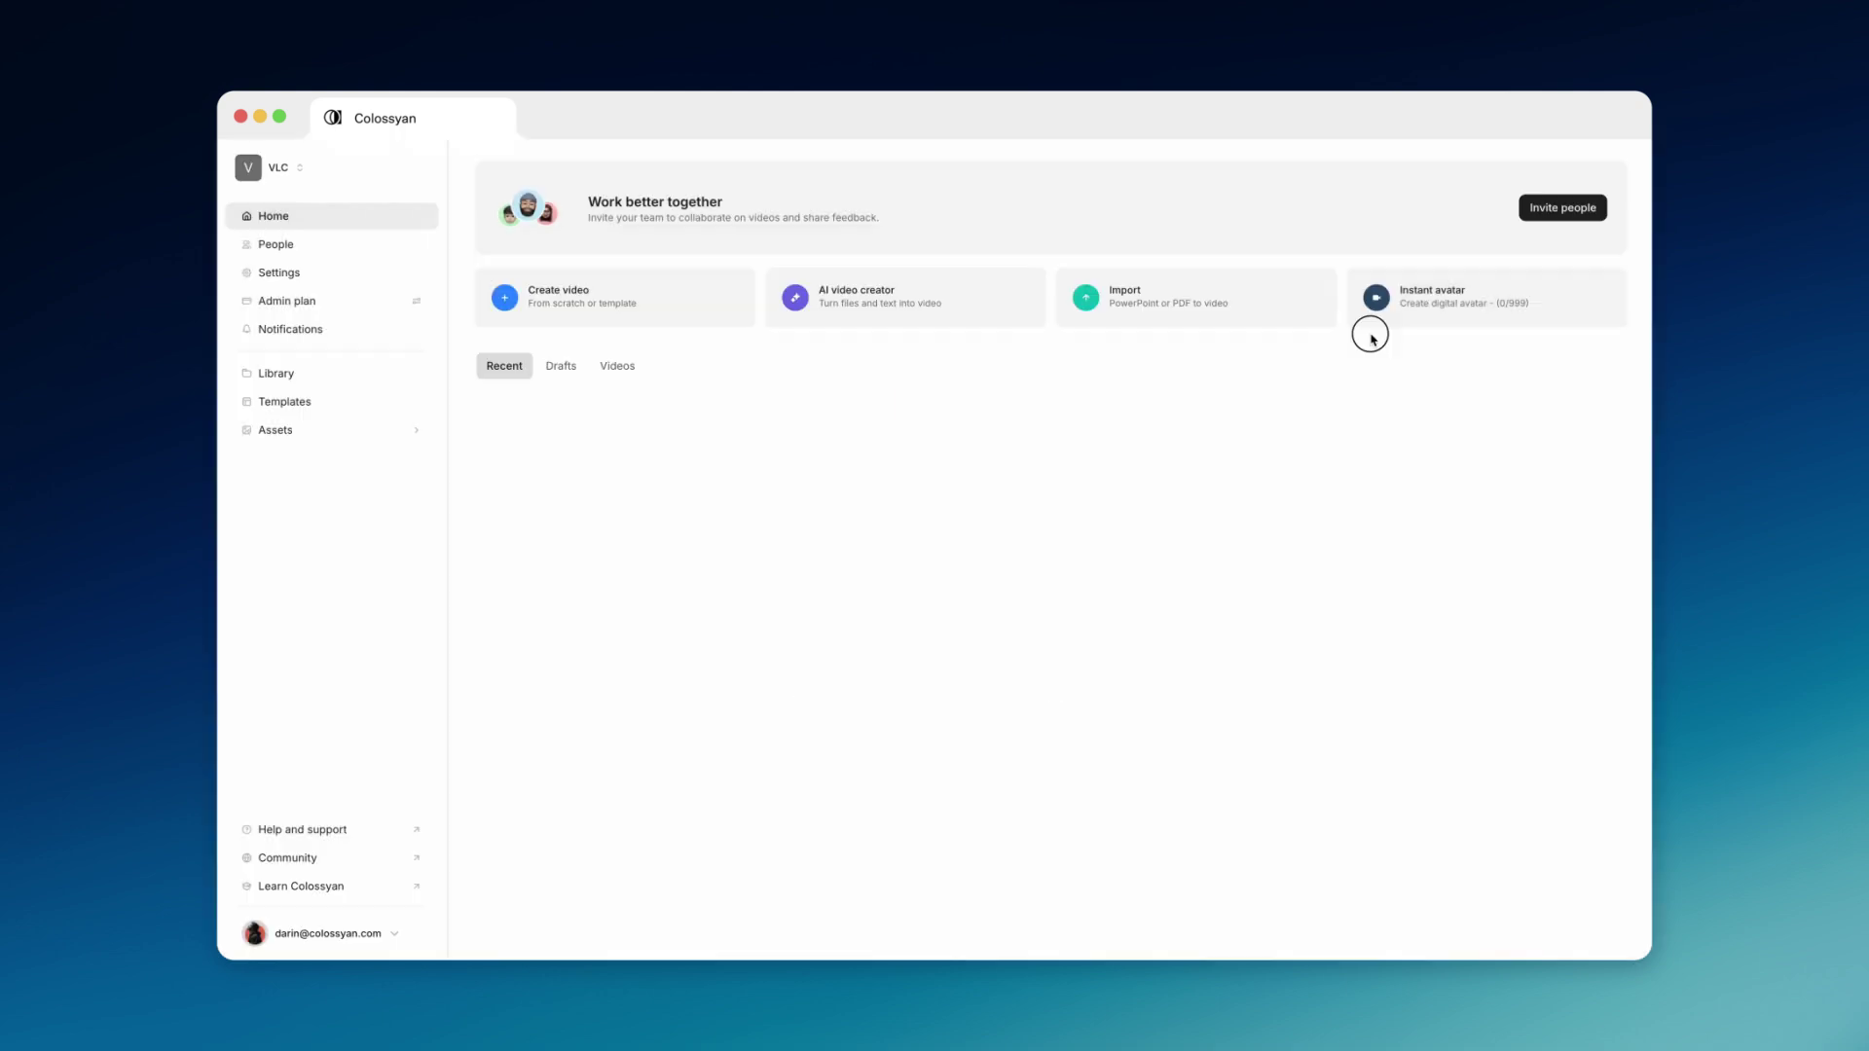
left_click(1435, 313)
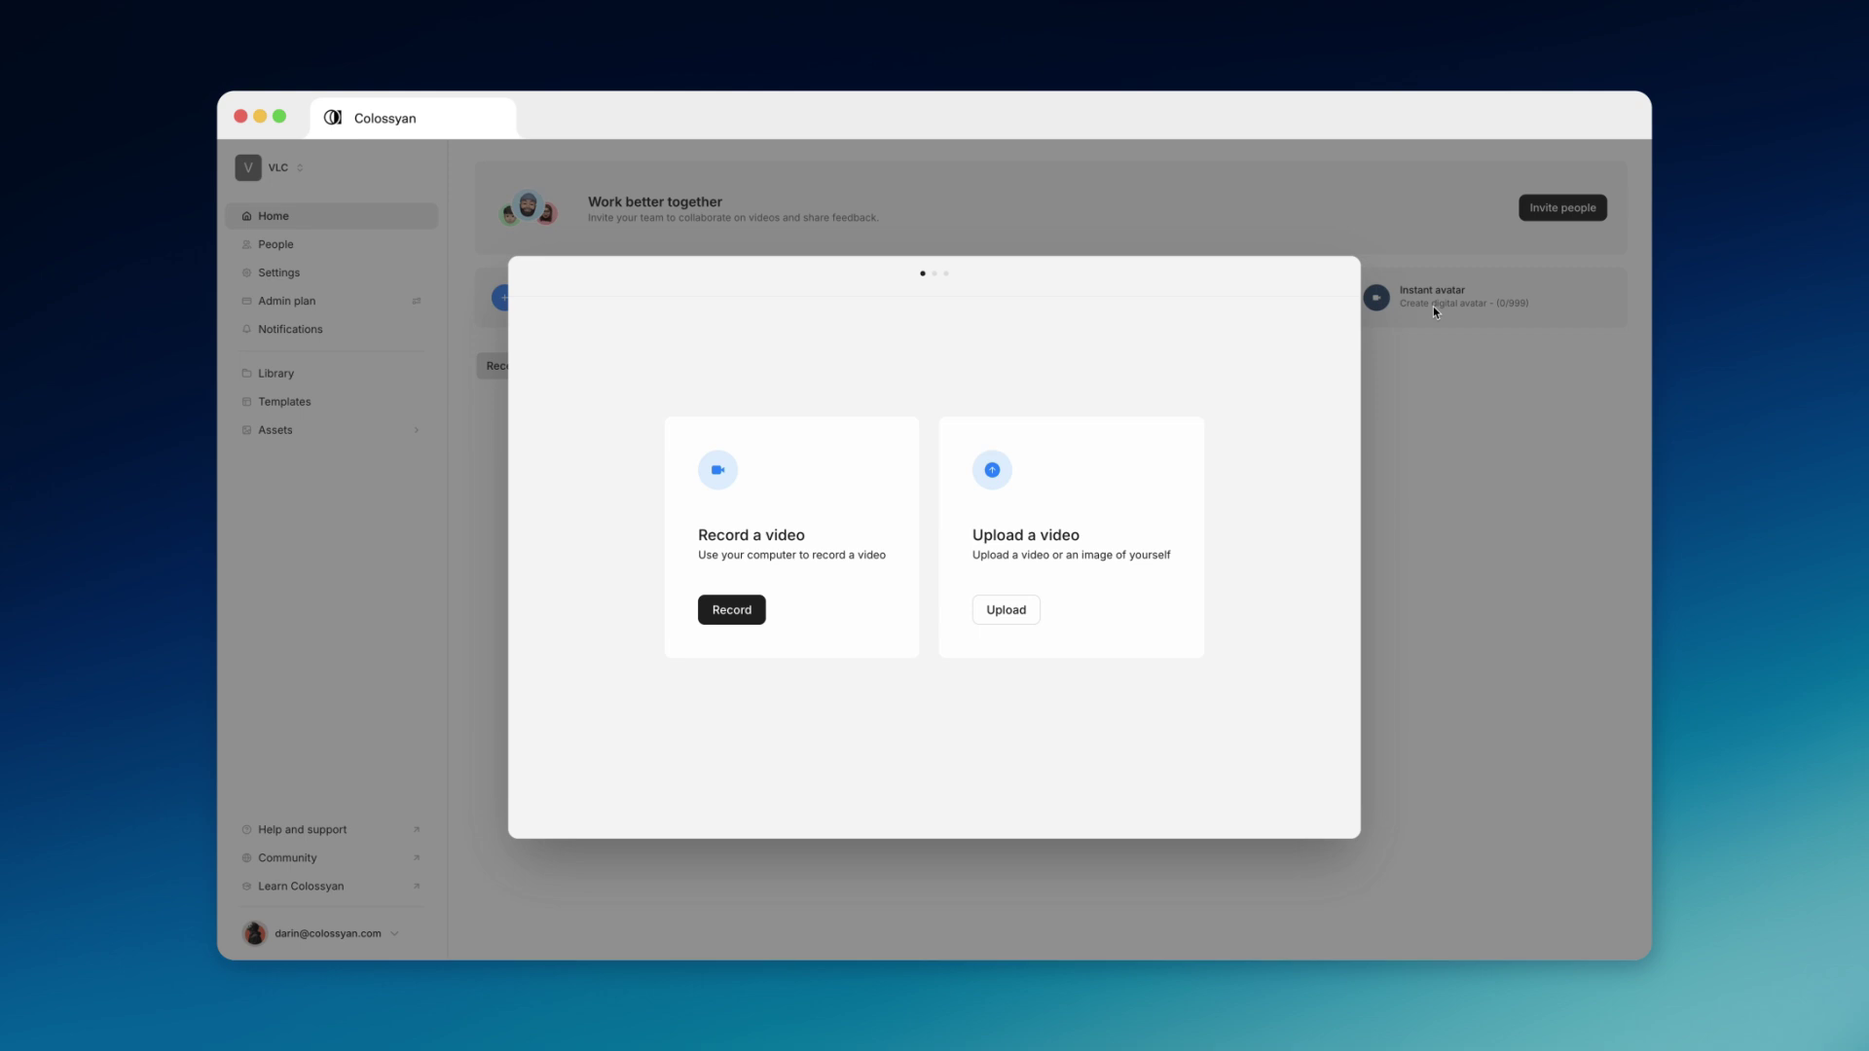
left_click(1405, 375)
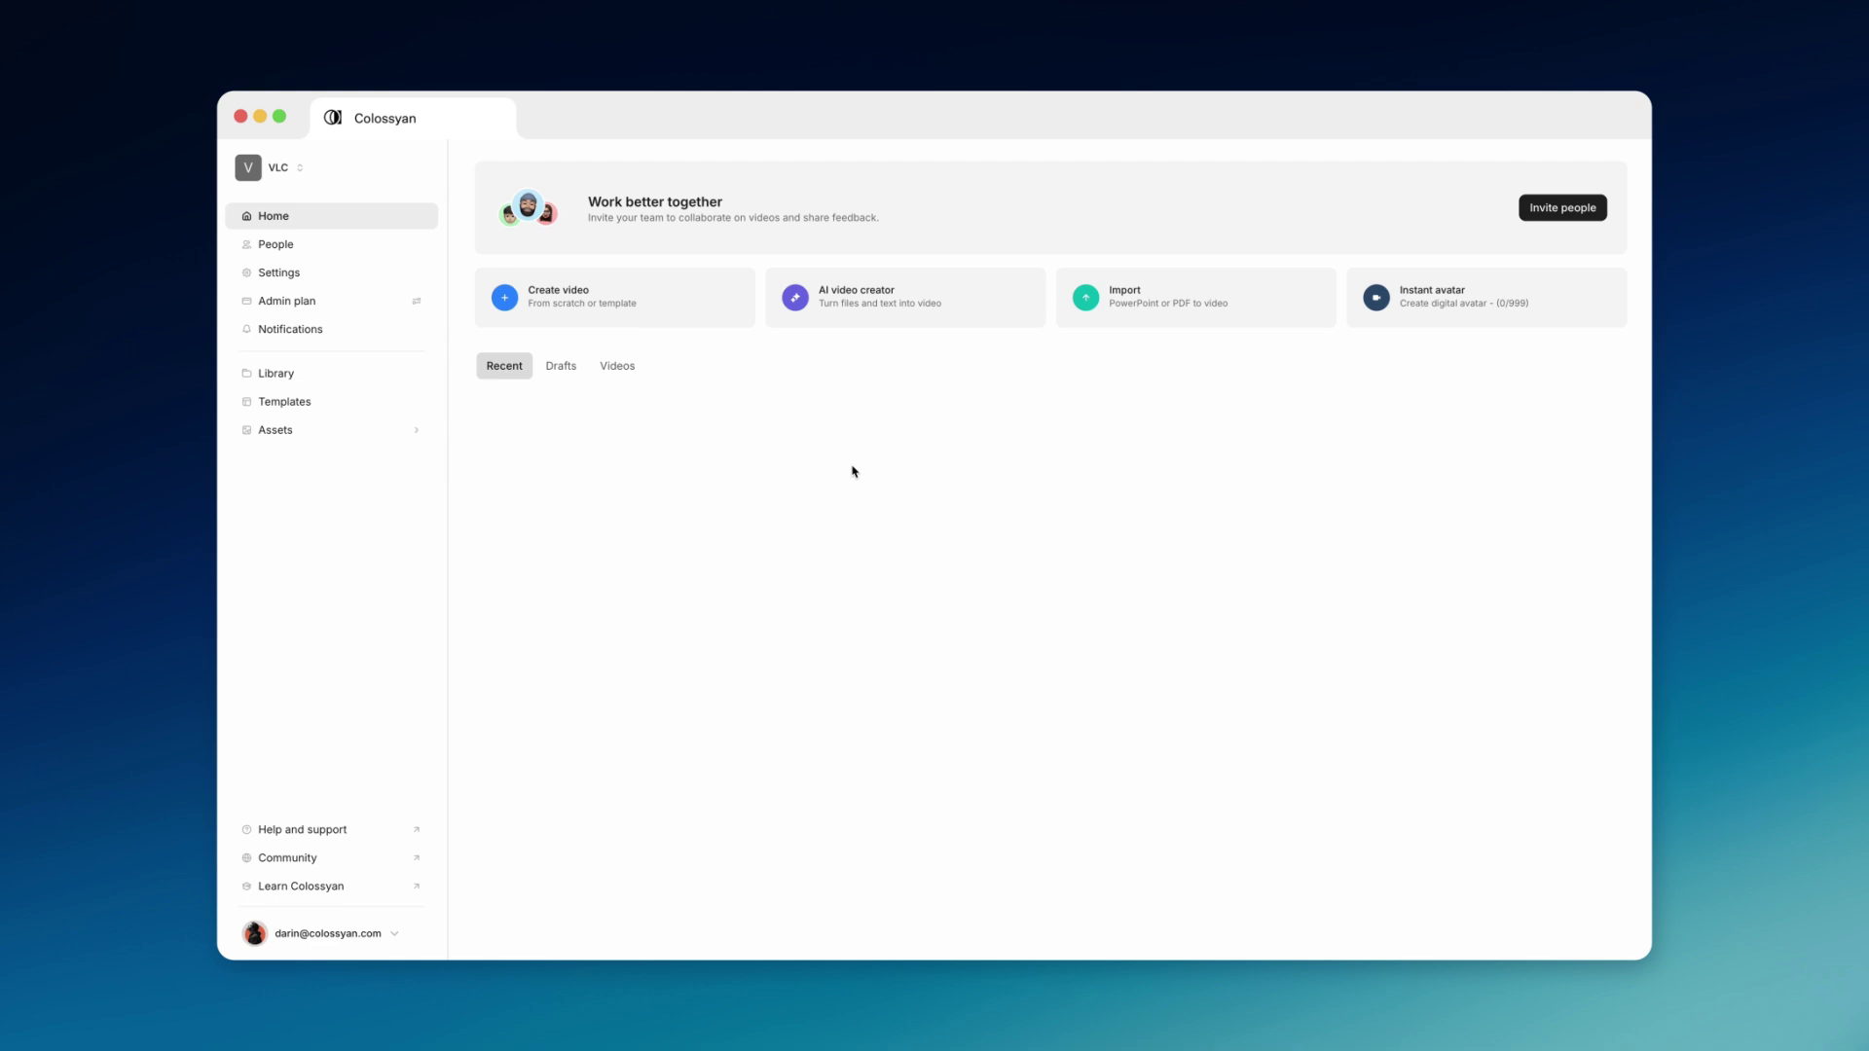
Start a new video from scratch and make its scene narration-only, without an avatar.
left_click(542, 308)
left_click(543, 313)
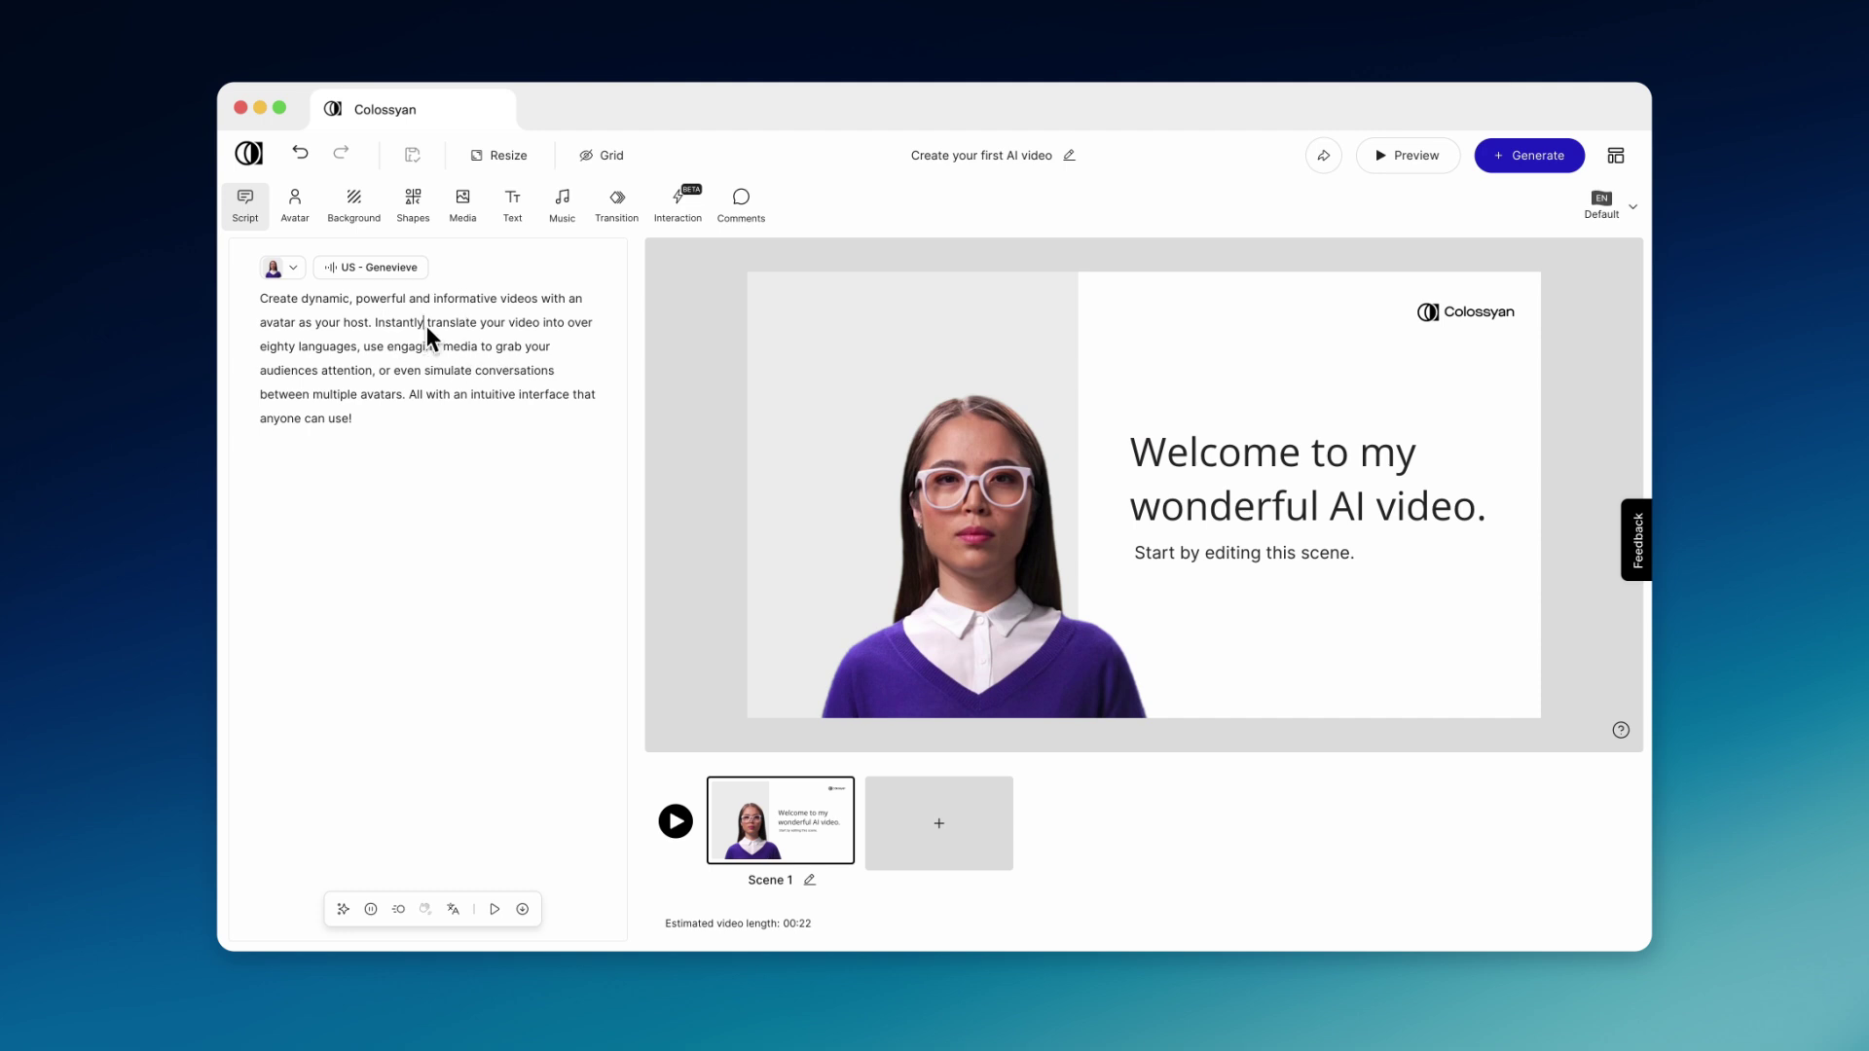
left_click(294, 267)
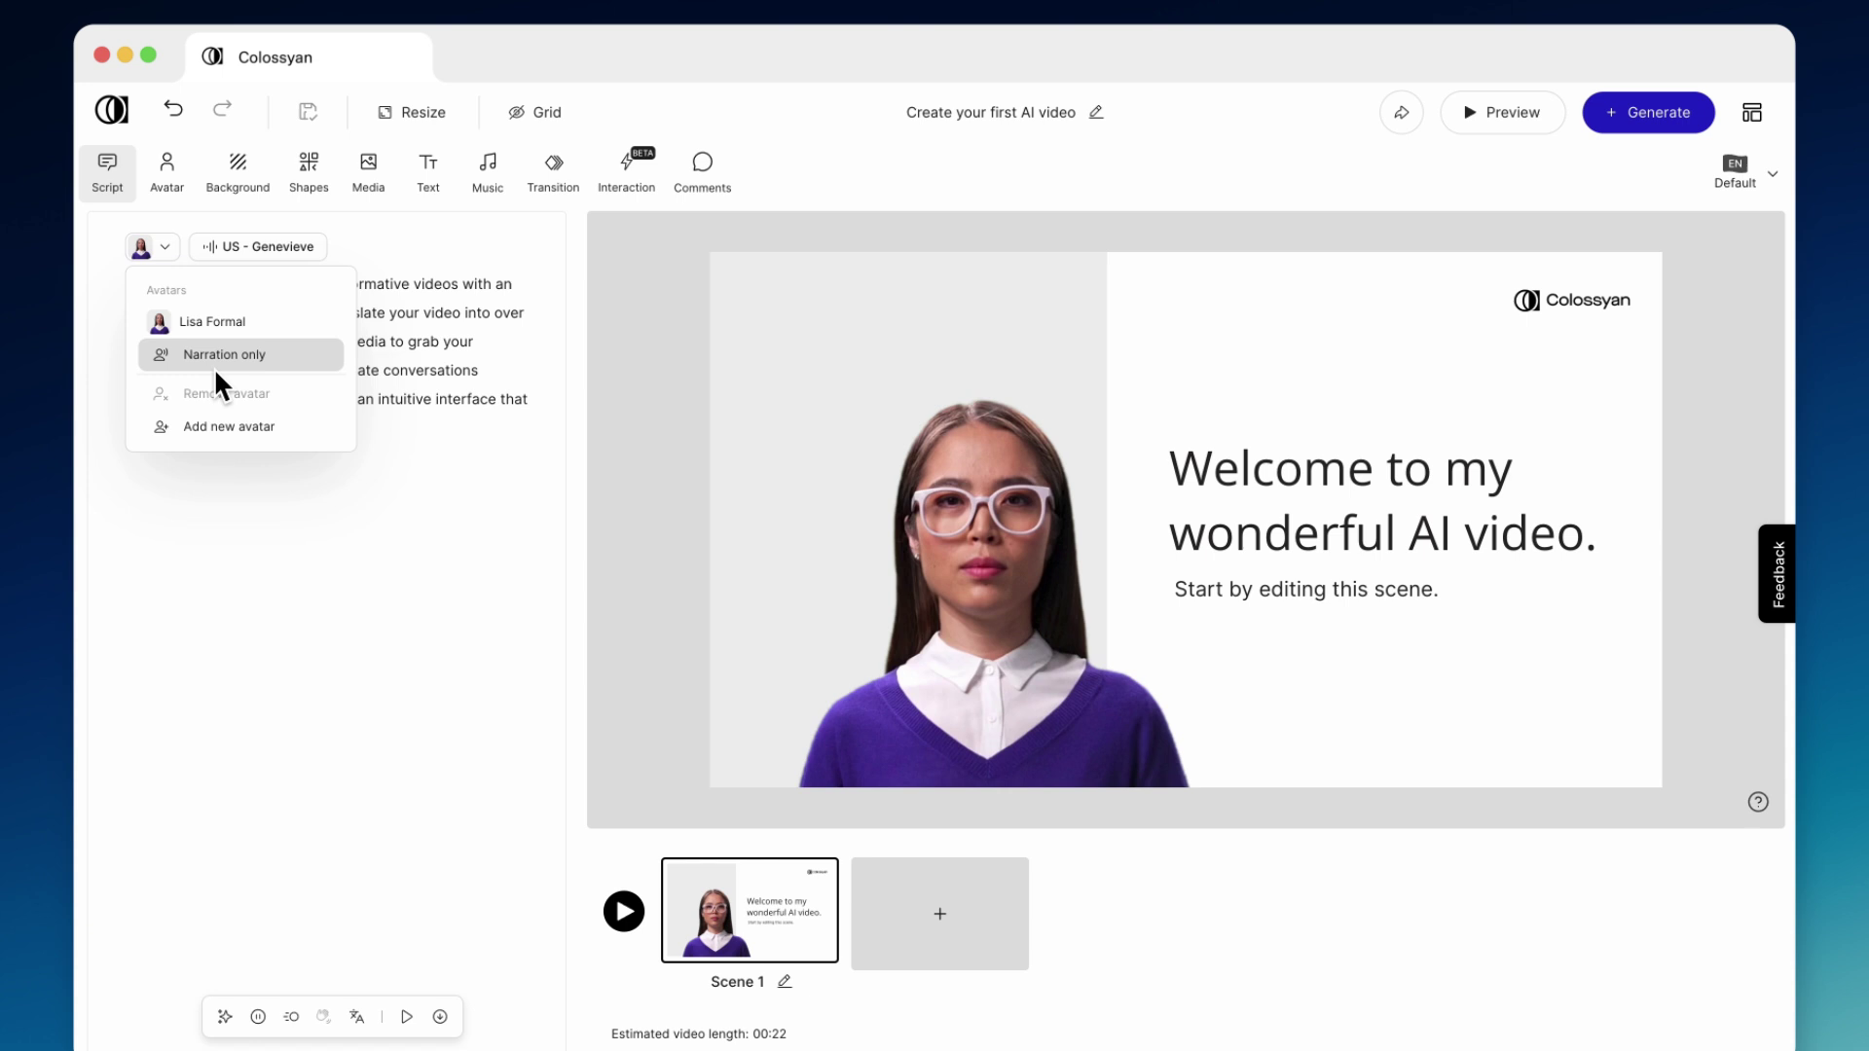
left_click(165, 249)
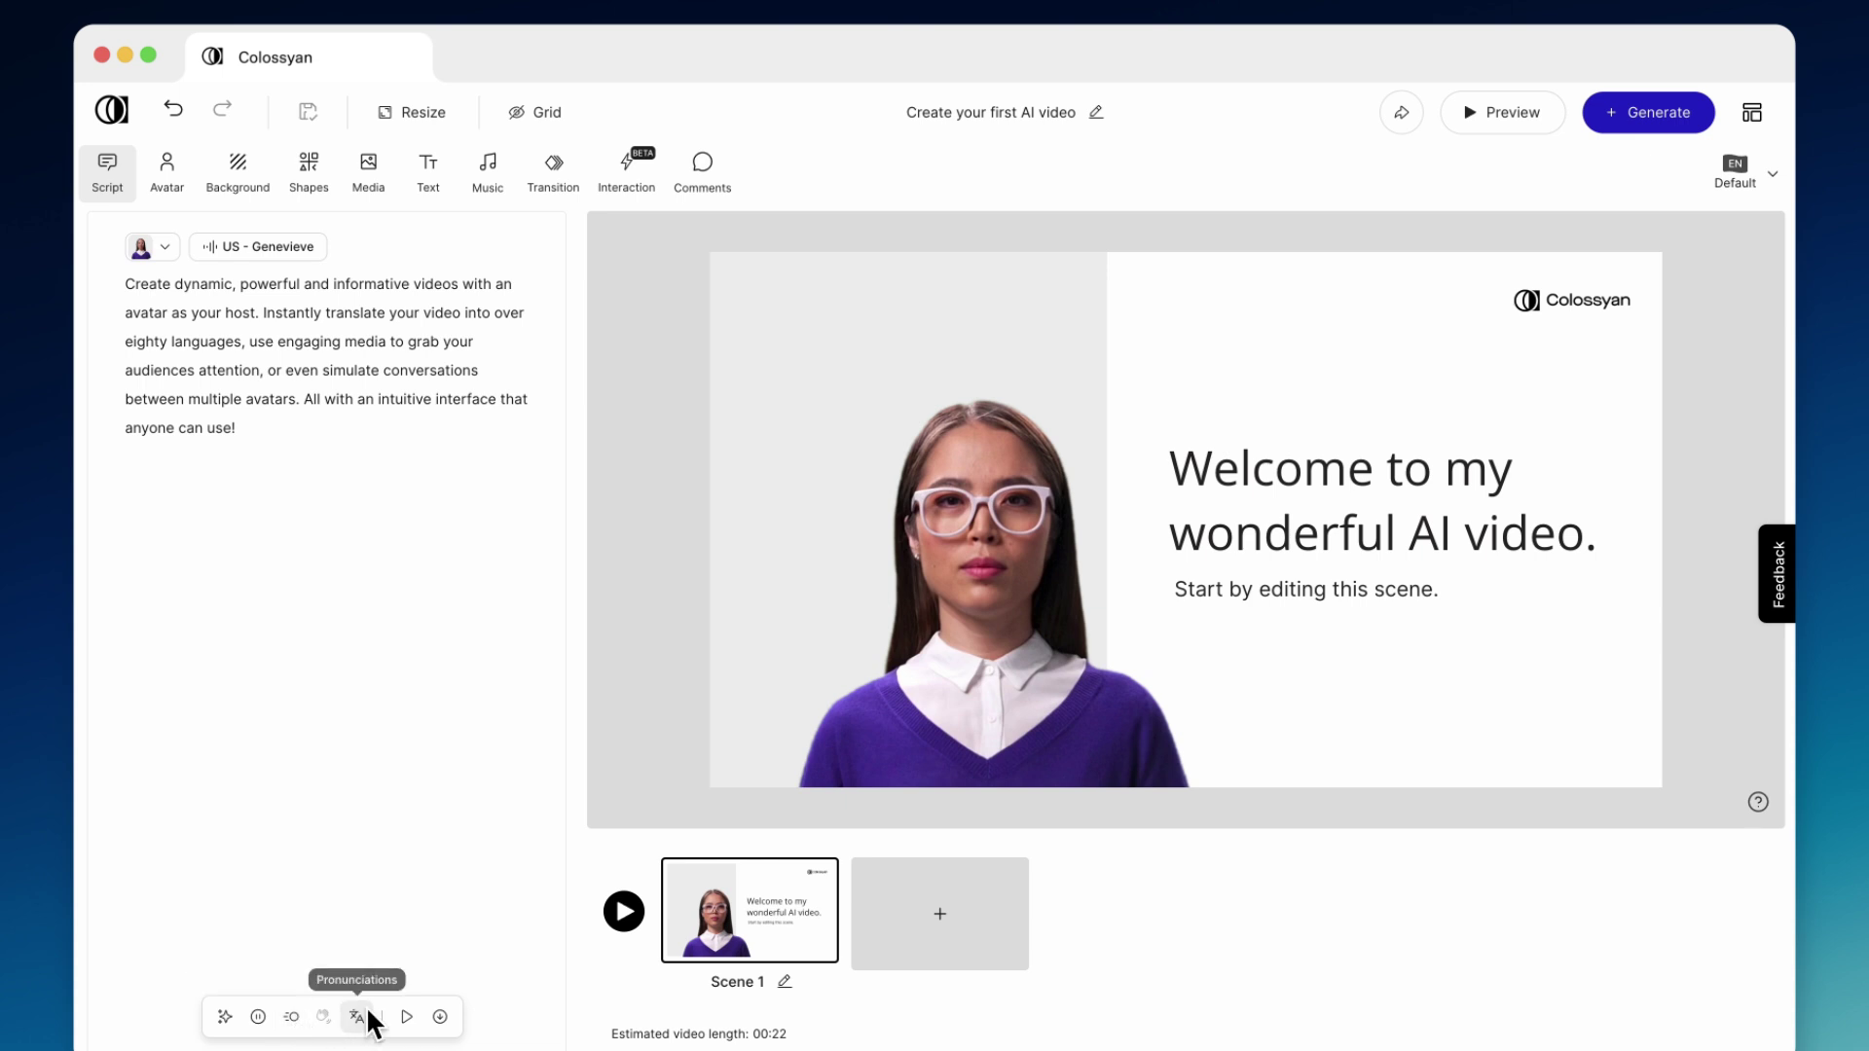
left_click(163, 247)
left_click(216, 355)
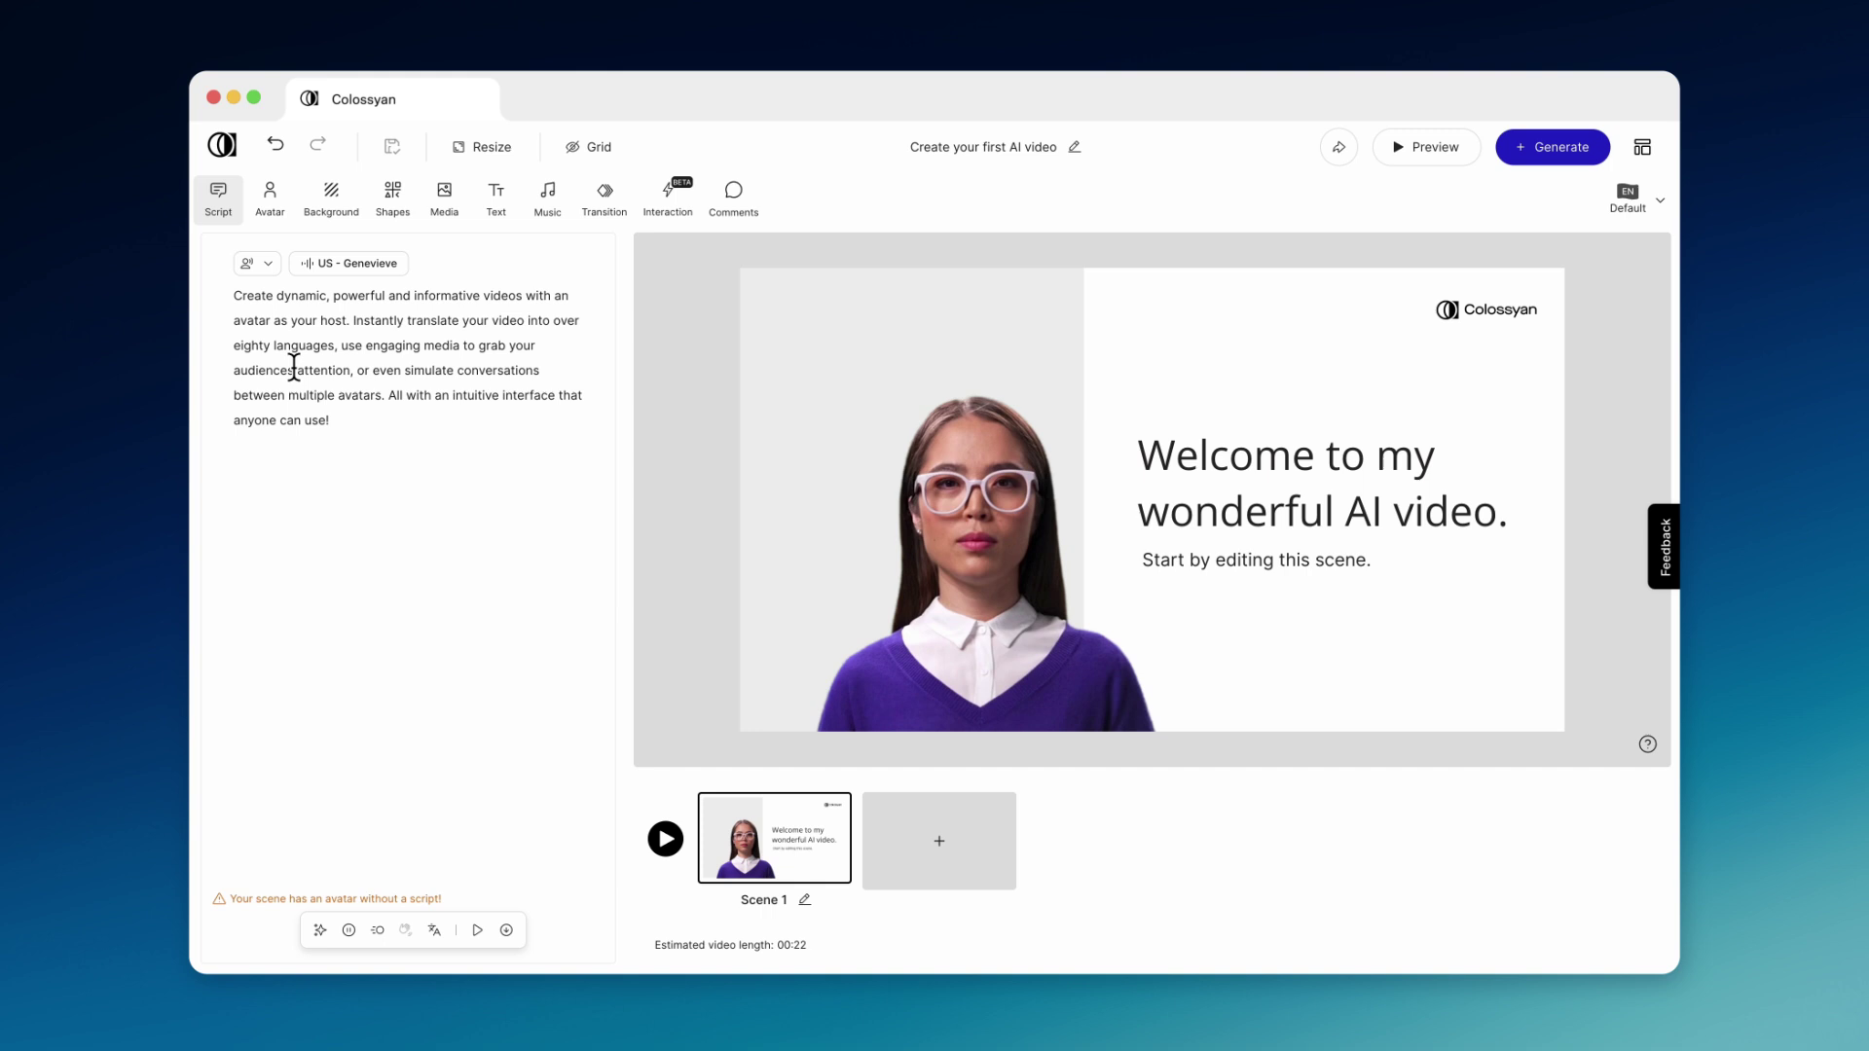
Assign the Lisa Formal avatar to the script and nudge the avatar and logo slightly.
left_click(267, 266)
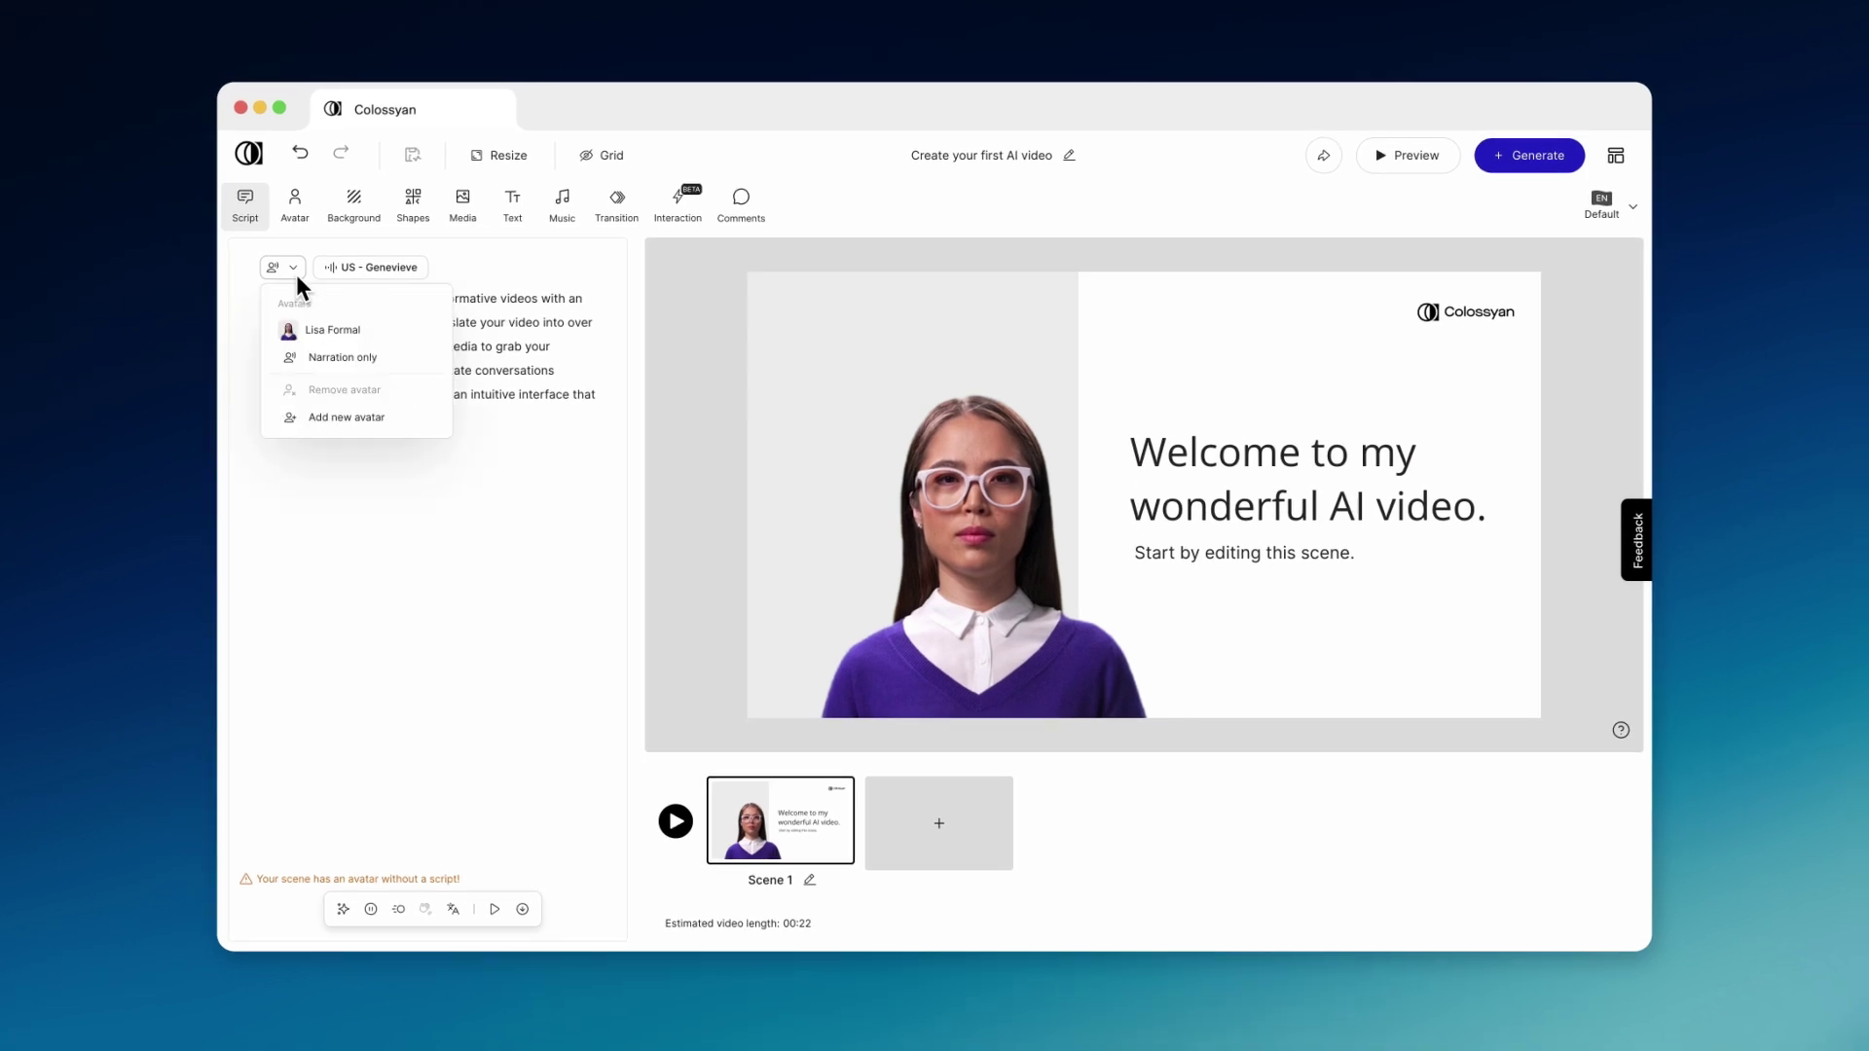
left_click(312, 330)
left_click(384, 438)
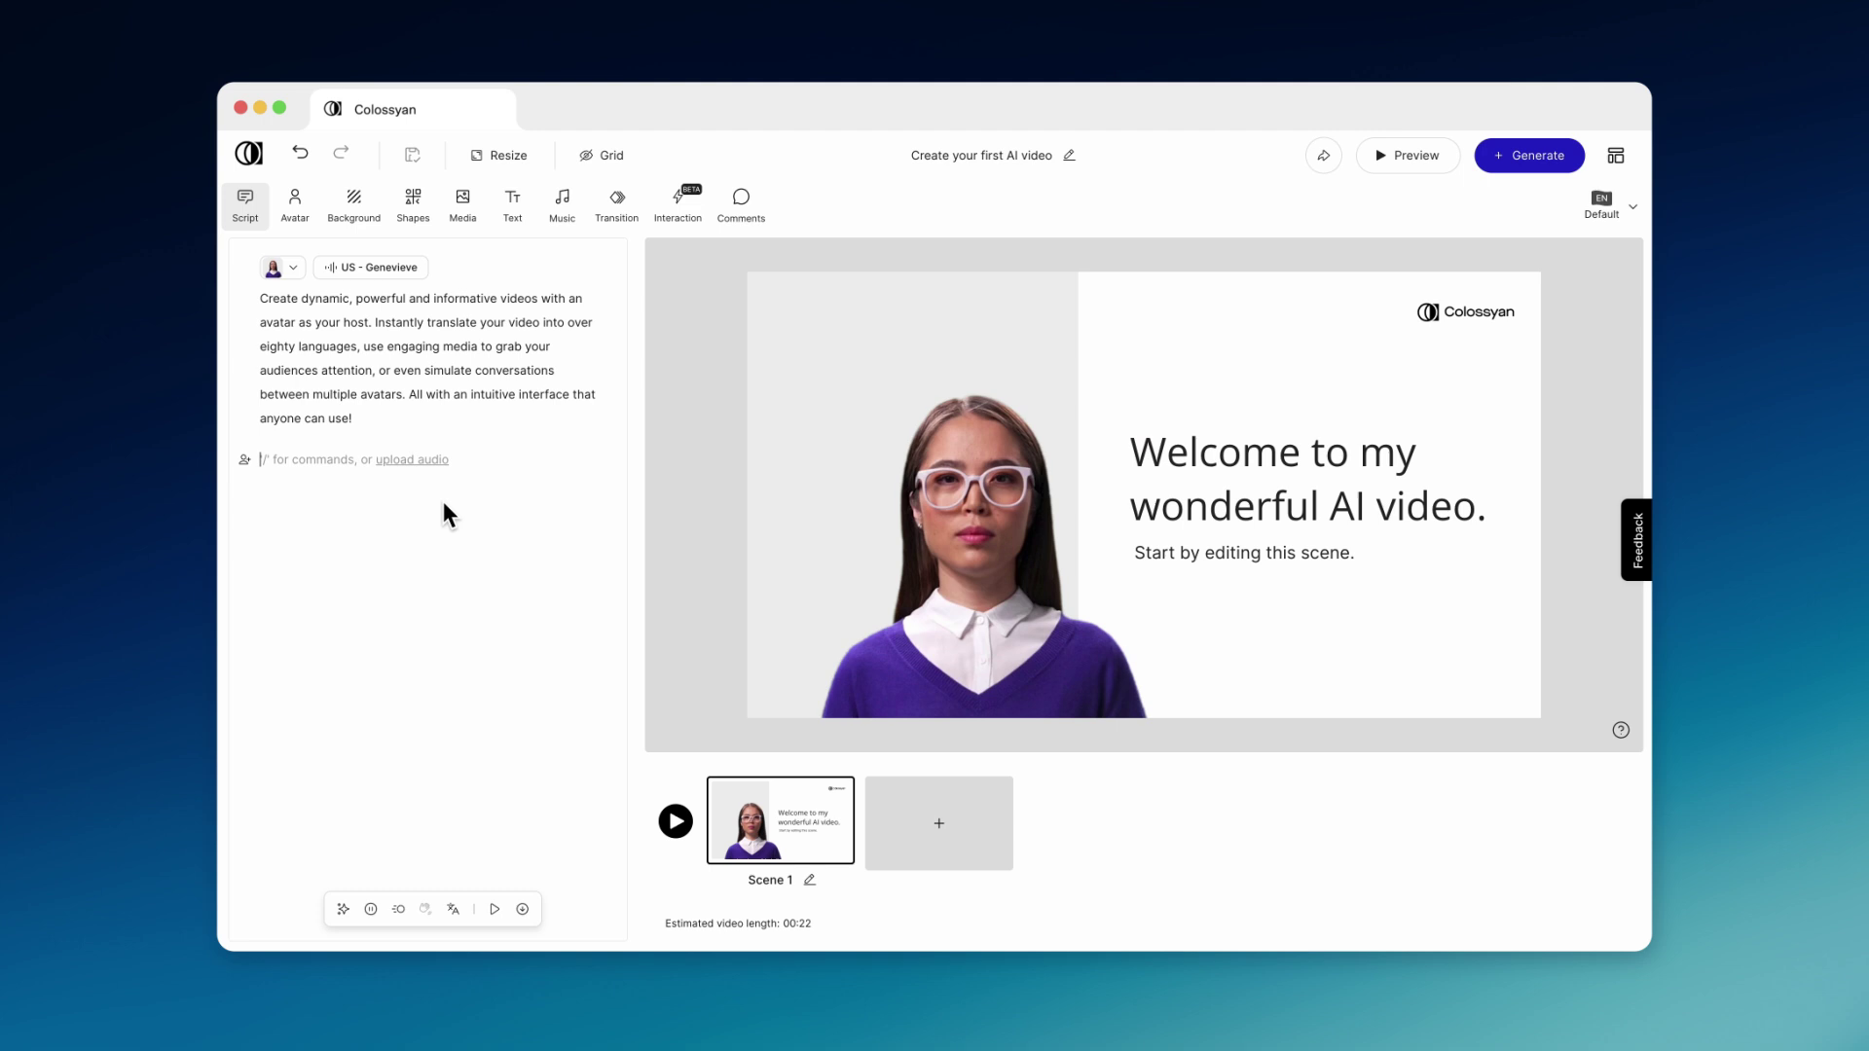
mouse_move(1009, 558)
left_mouse_down()
mouse_move(985, 540)
mouse_move(999, 558)
left_mouse_up()
left_click_drag(1486, 311, 1490, 316)
left_click(1558, 397)
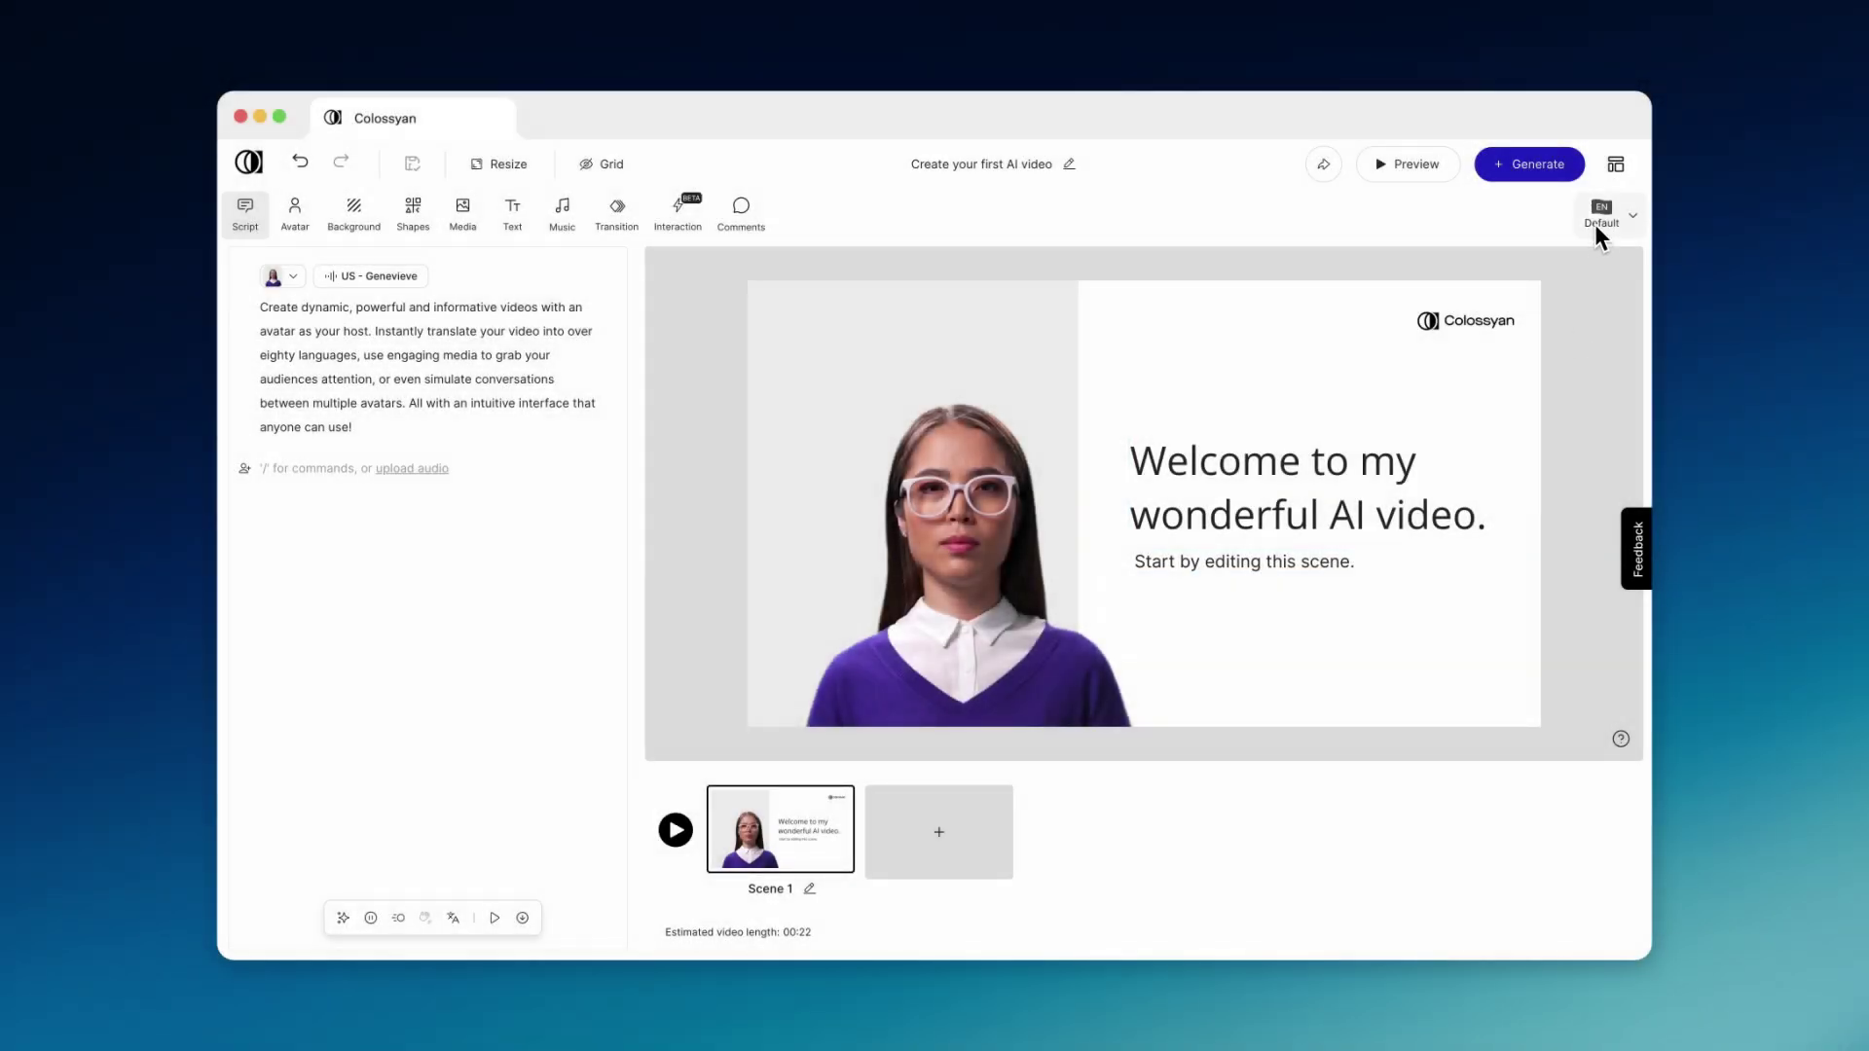
Create a Spanish language variant that translates the slide text and script.
left_click(1595, 224)
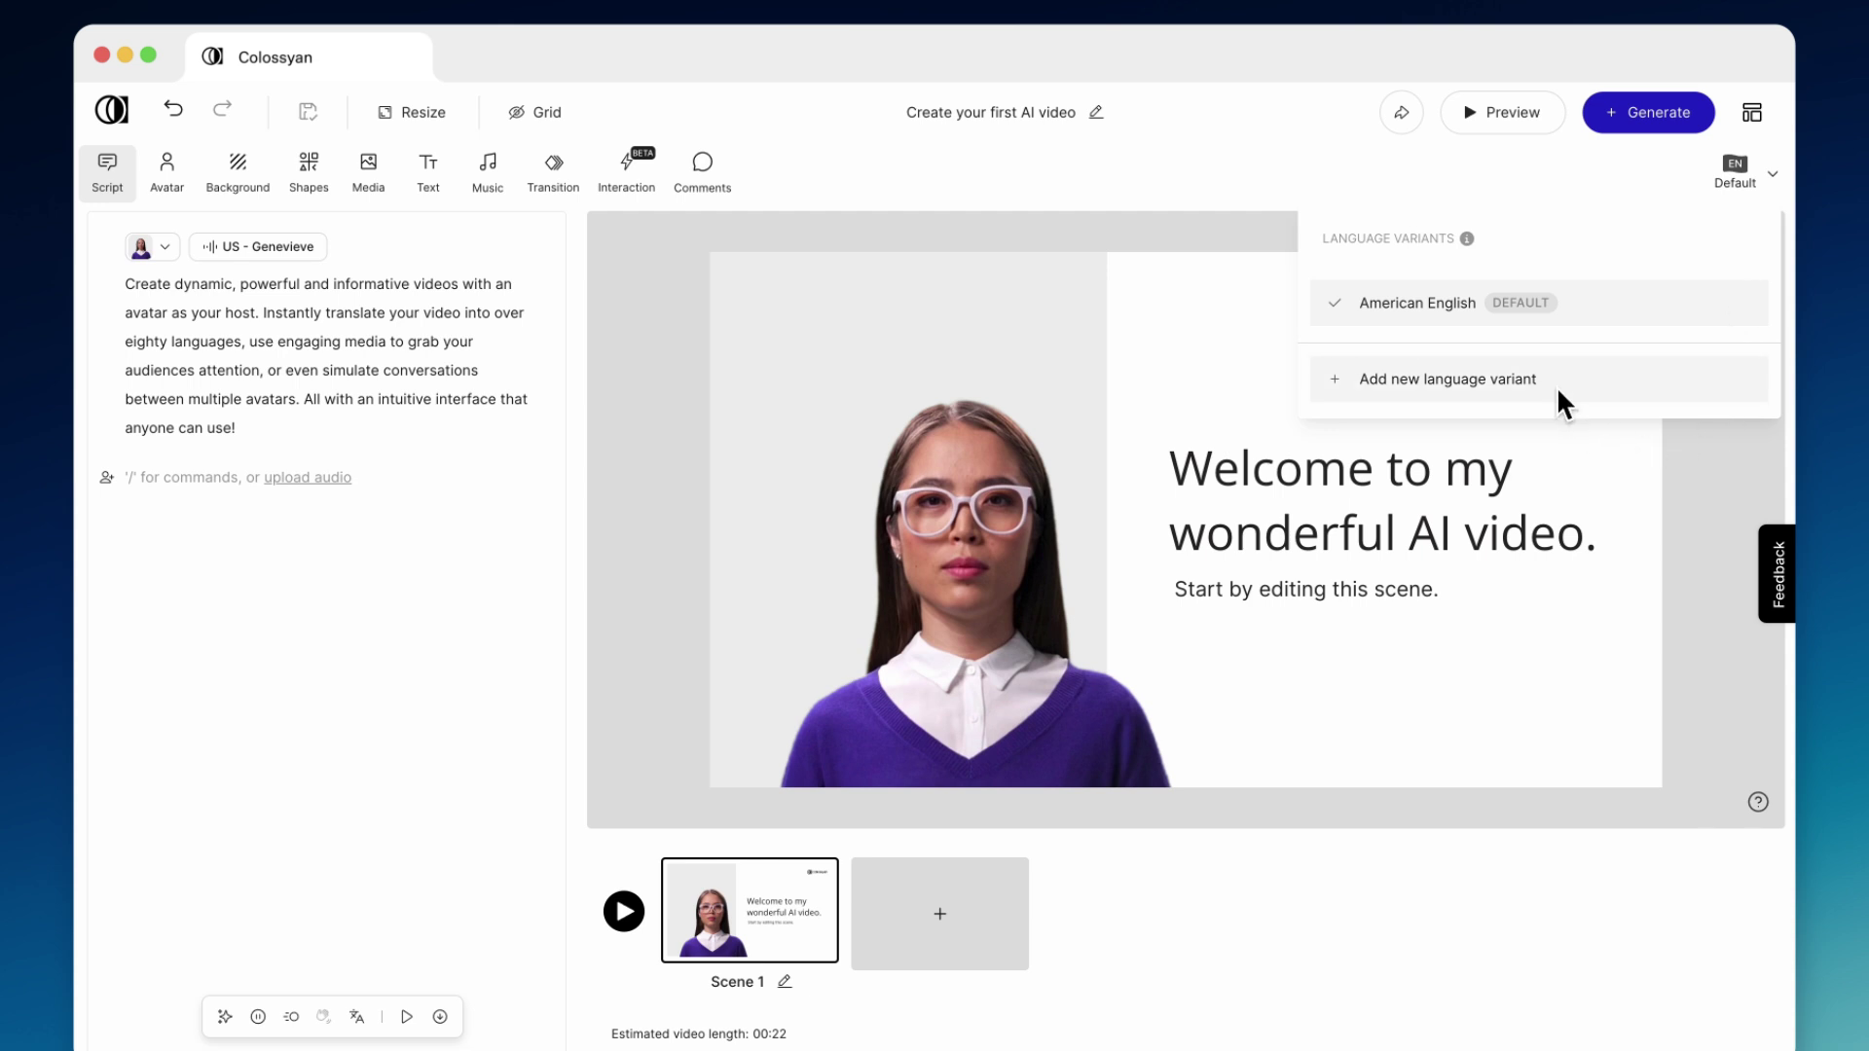
left_click(1561, 400)
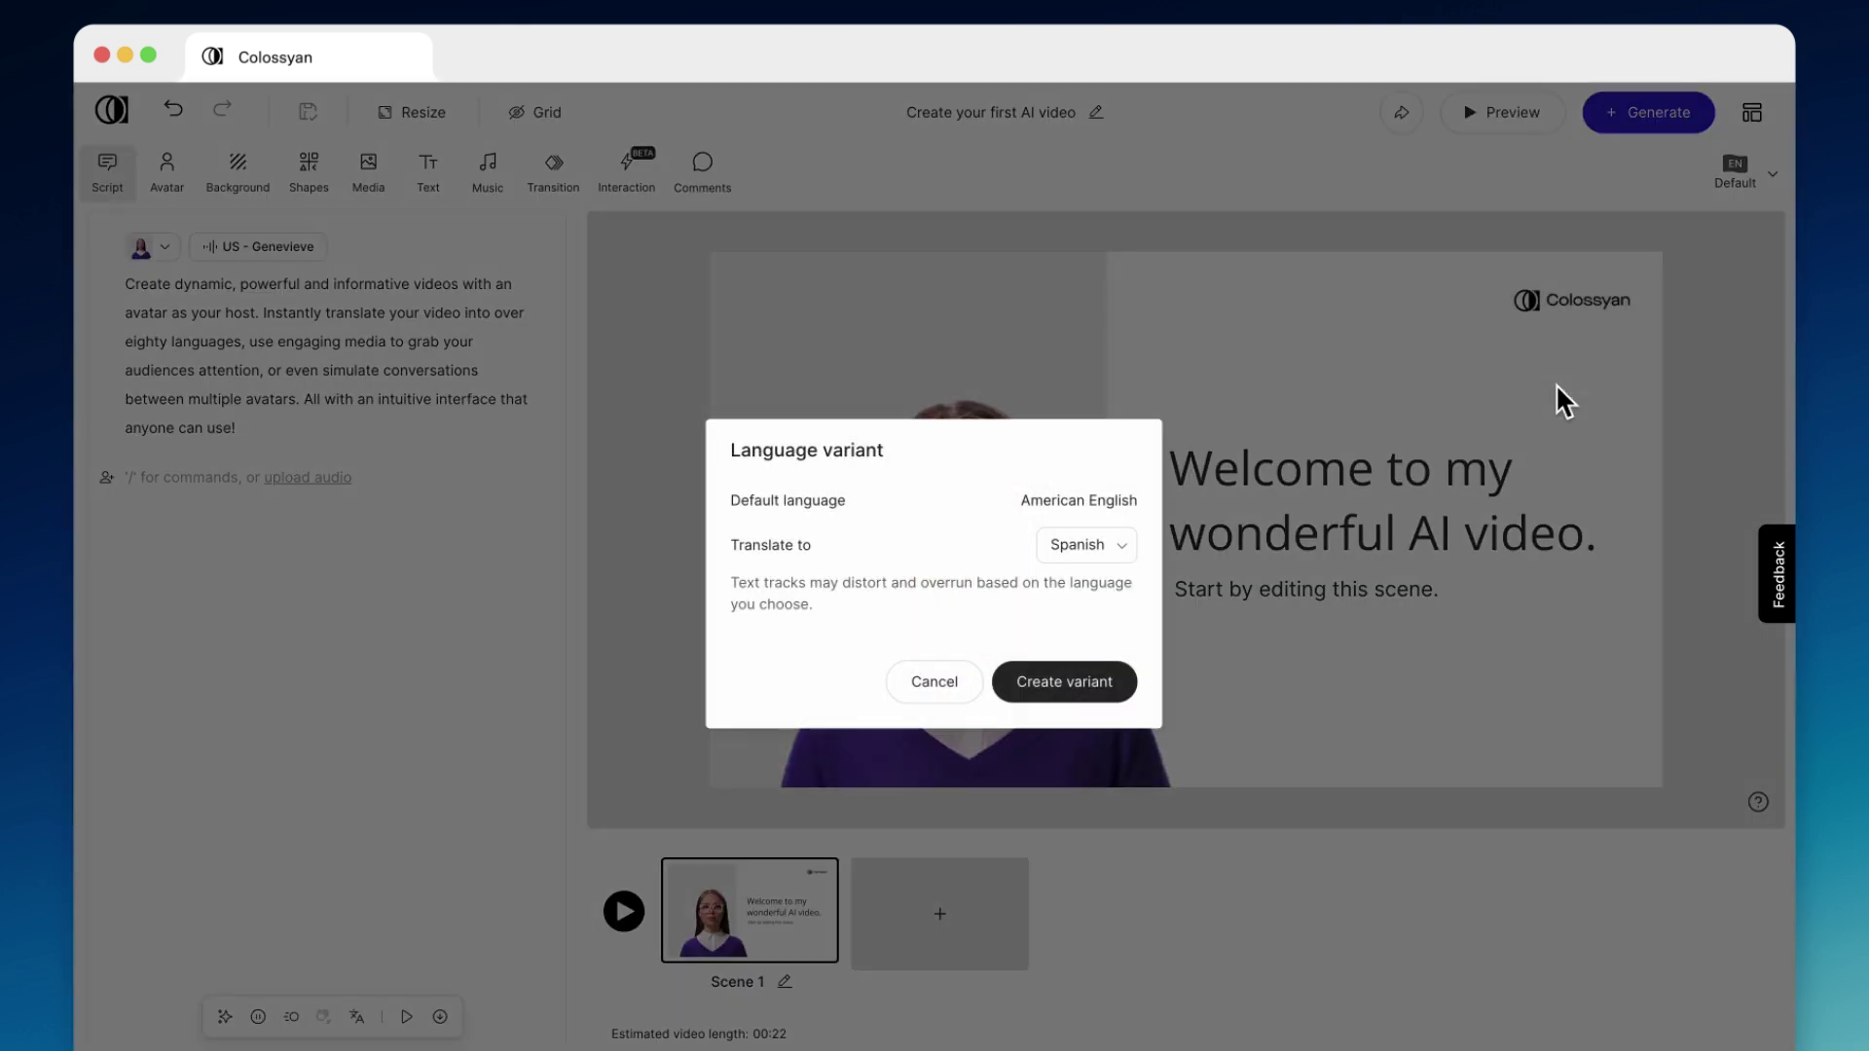
left_click(1120, 542)
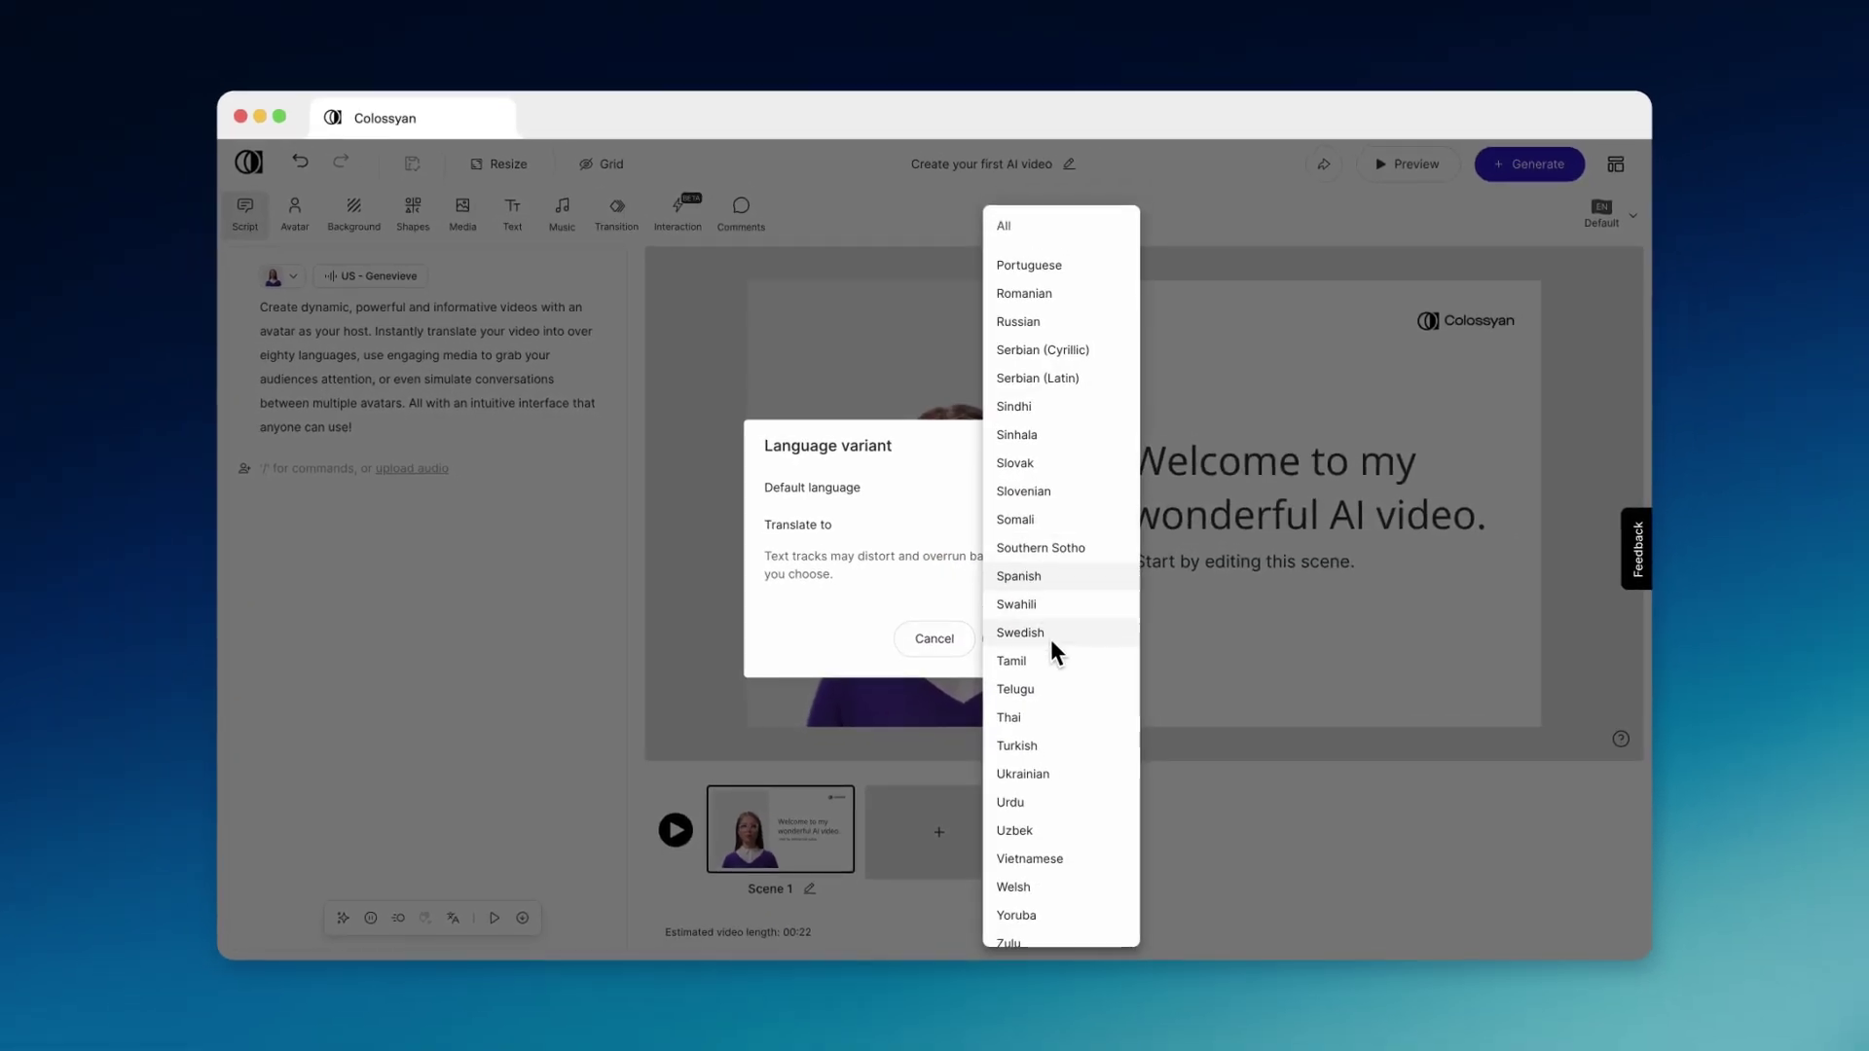
left_click(1092, 574)
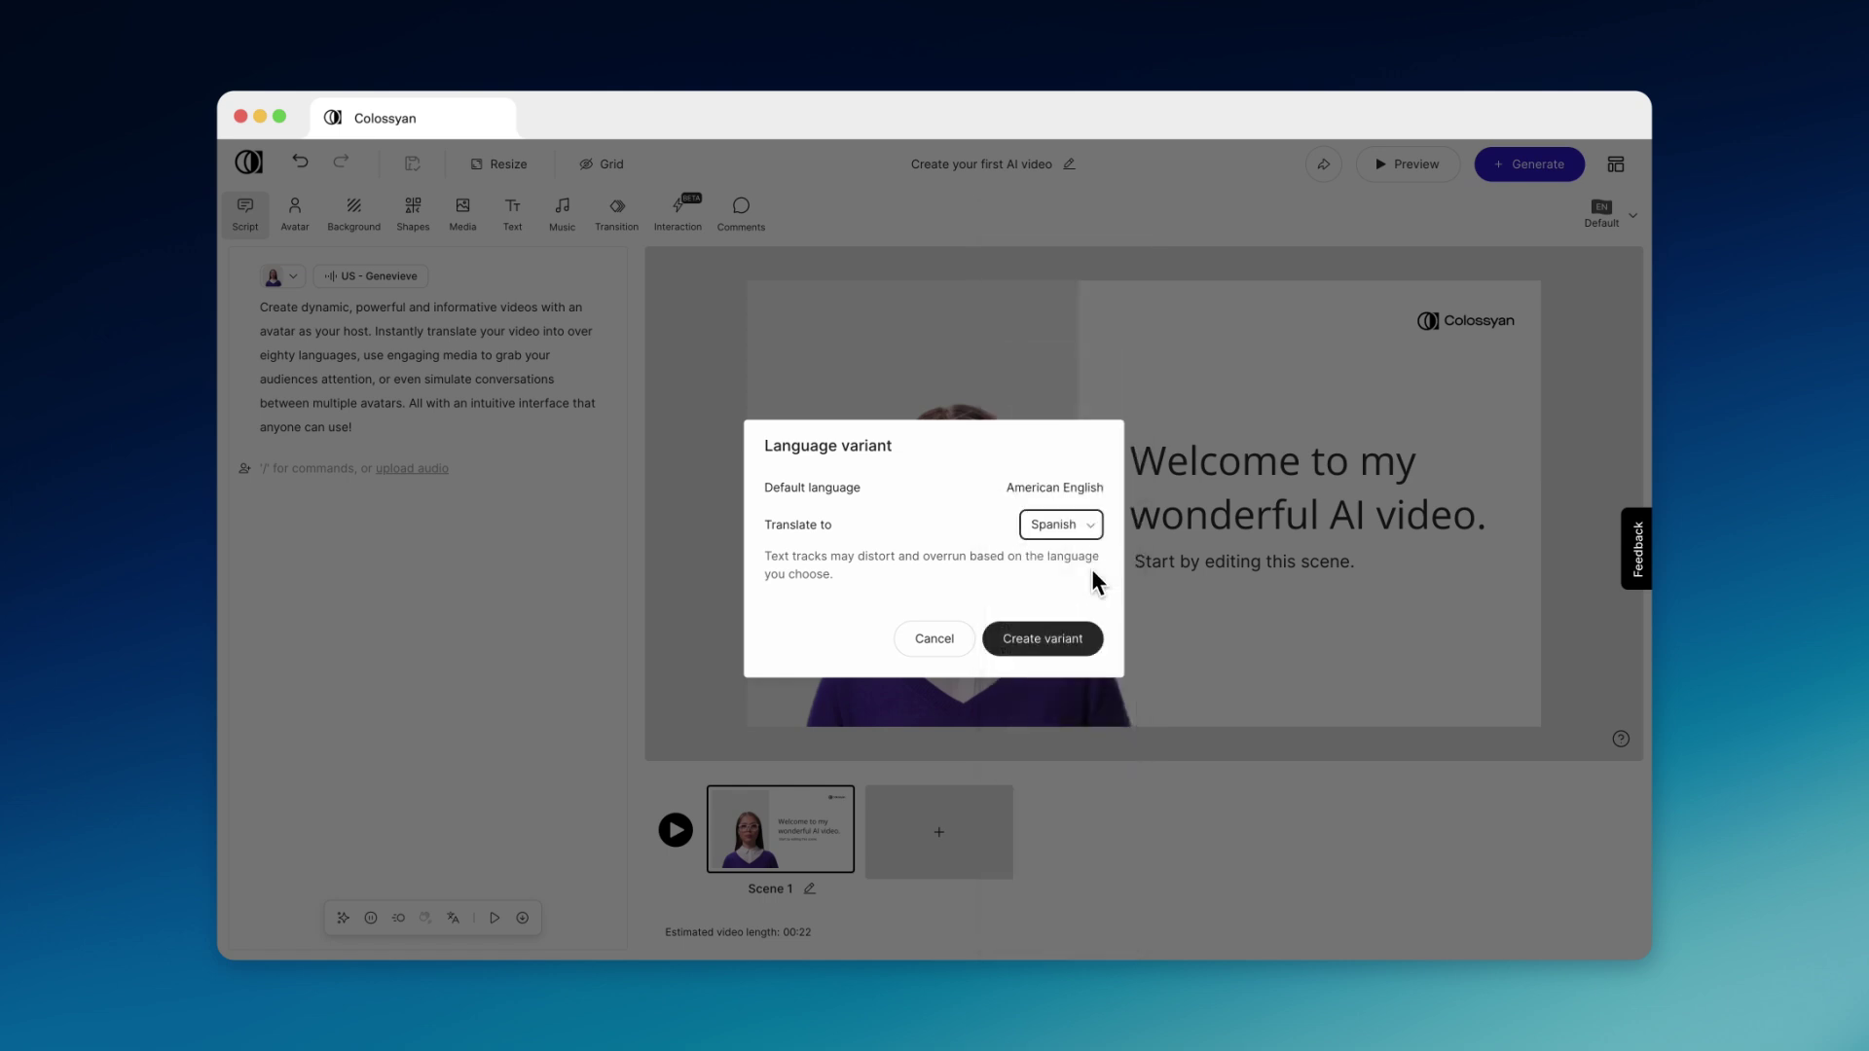
left_click(1058, 651)
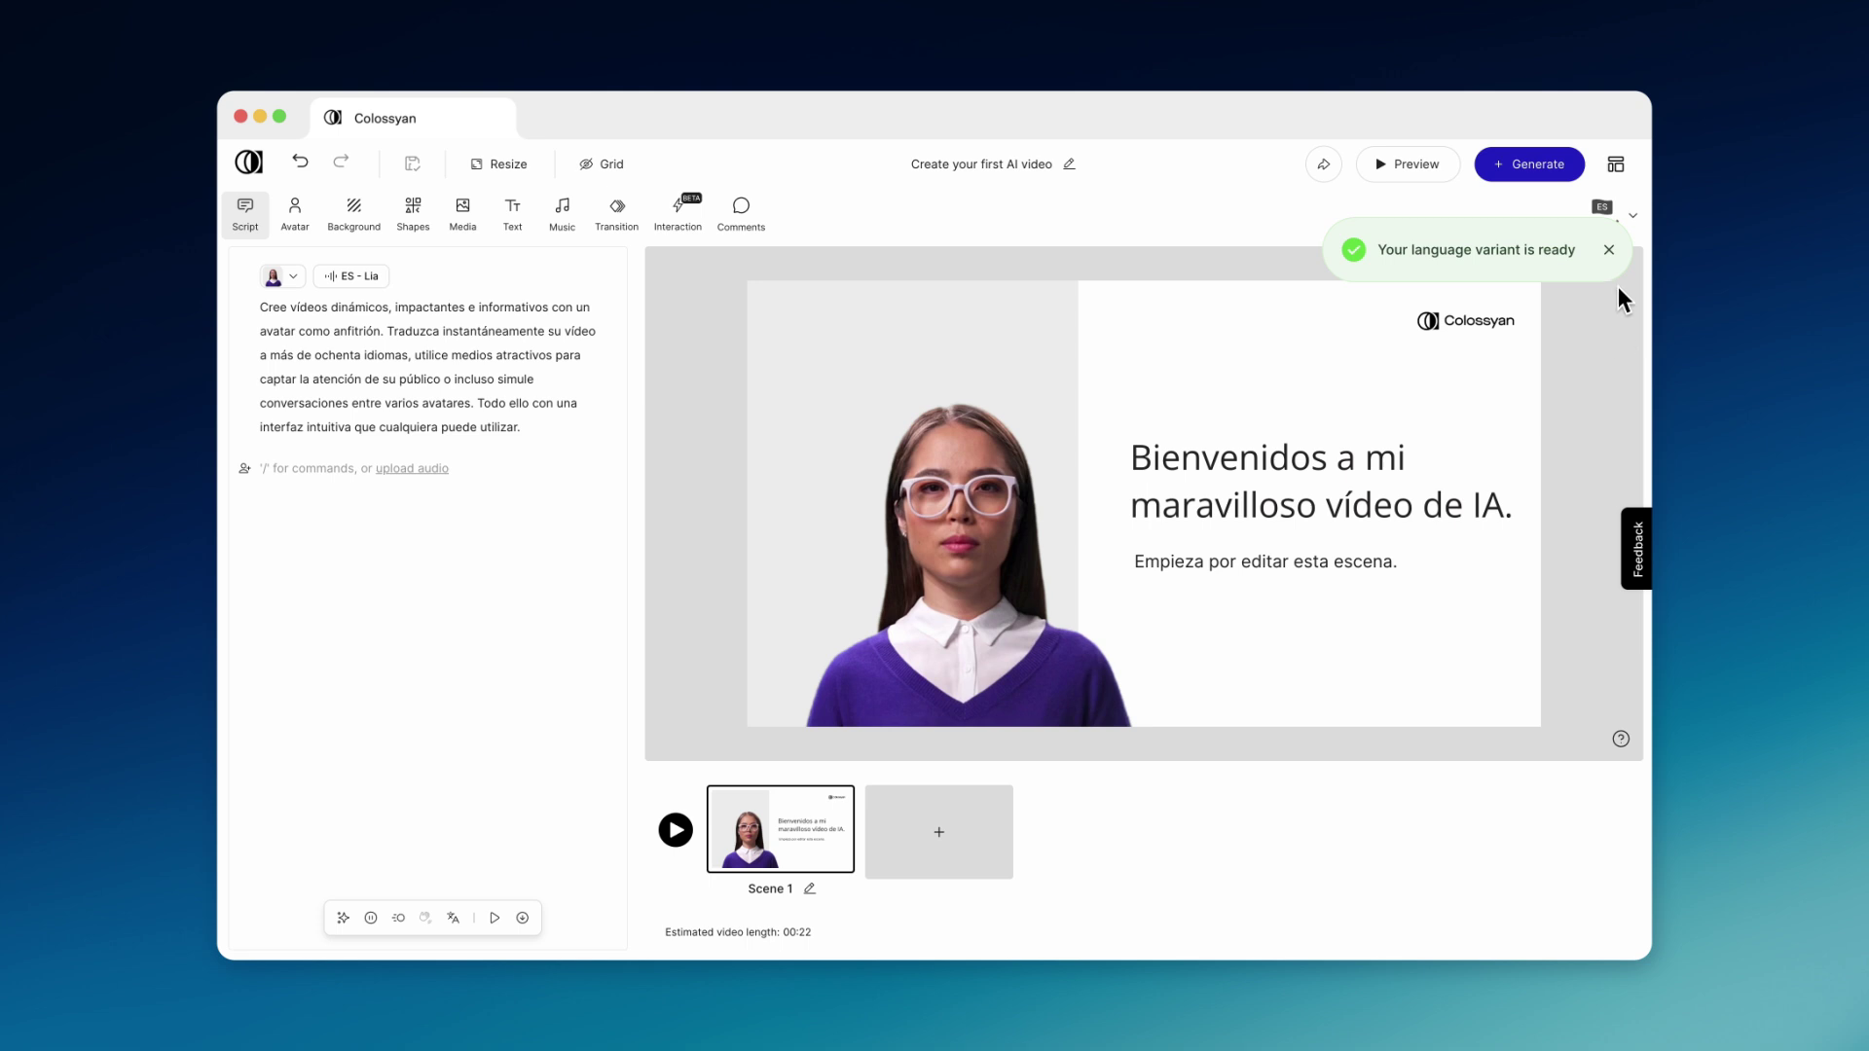
Switch the editor back to the American English version of the video.
left_click(1634, 217)
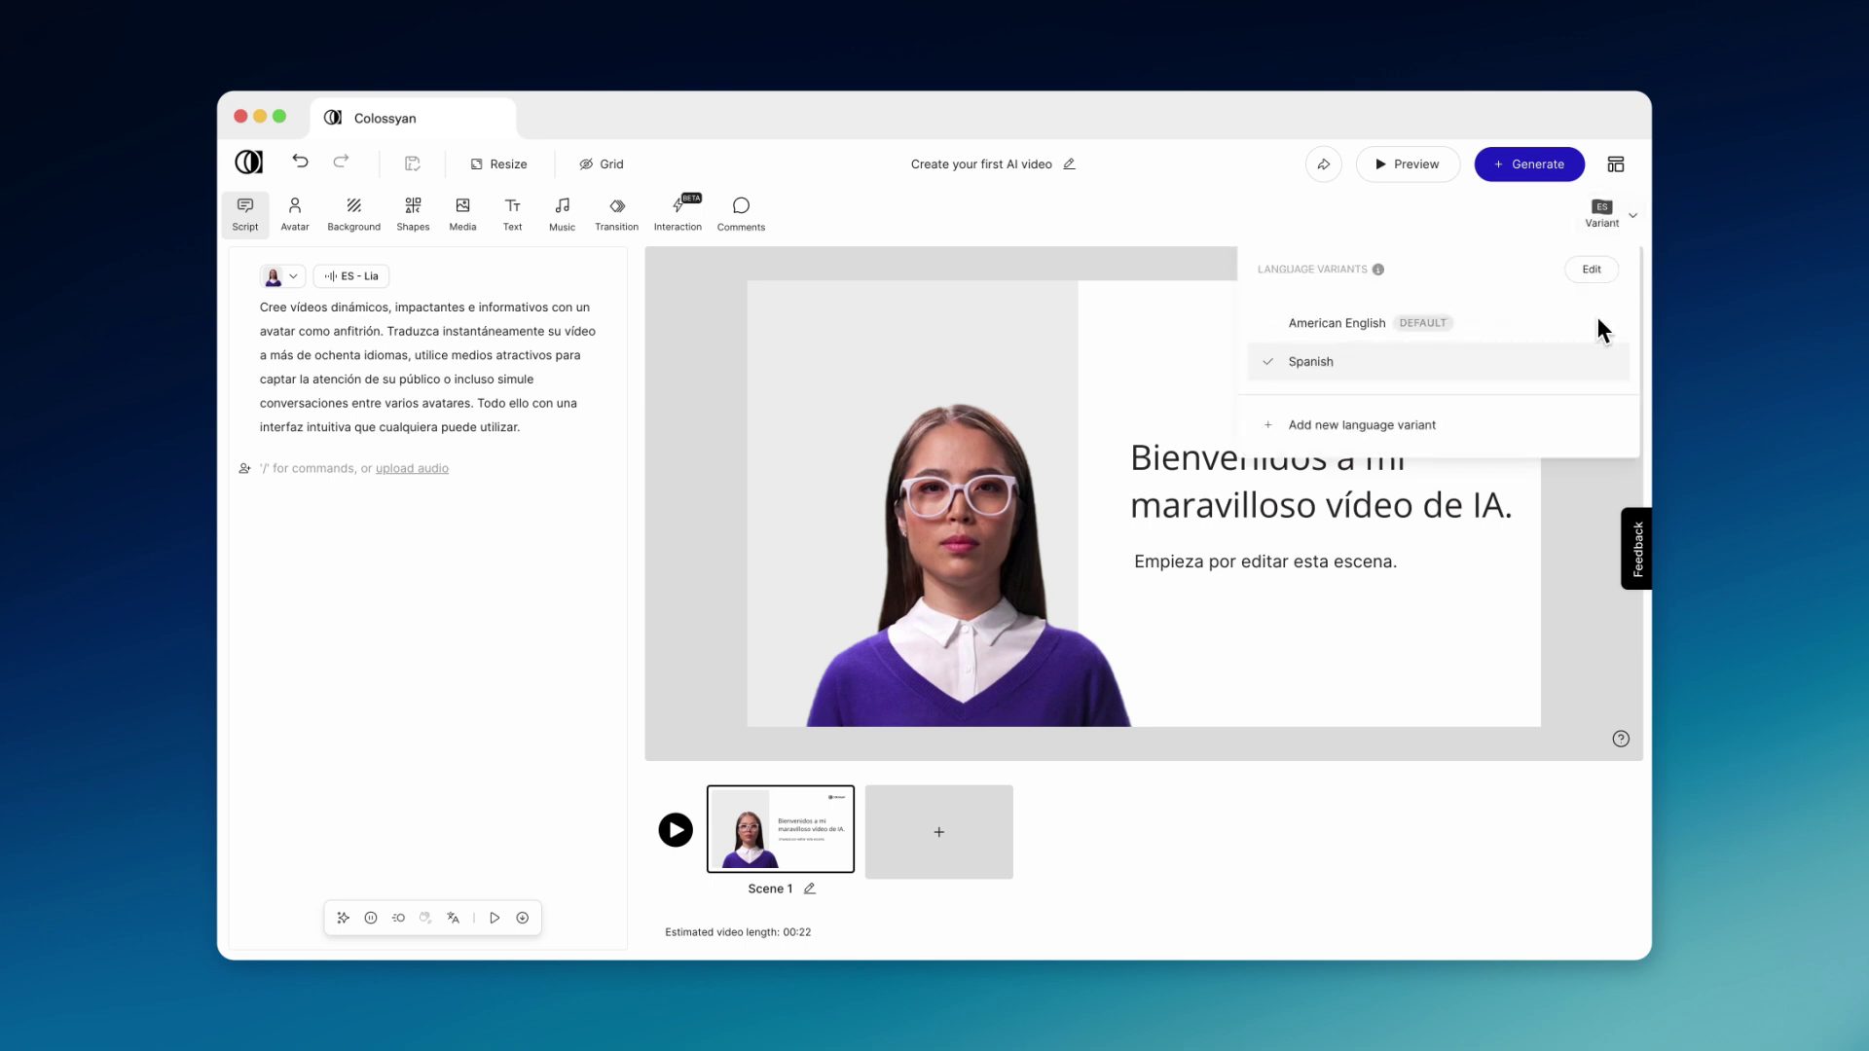
left_click(1572, 329)
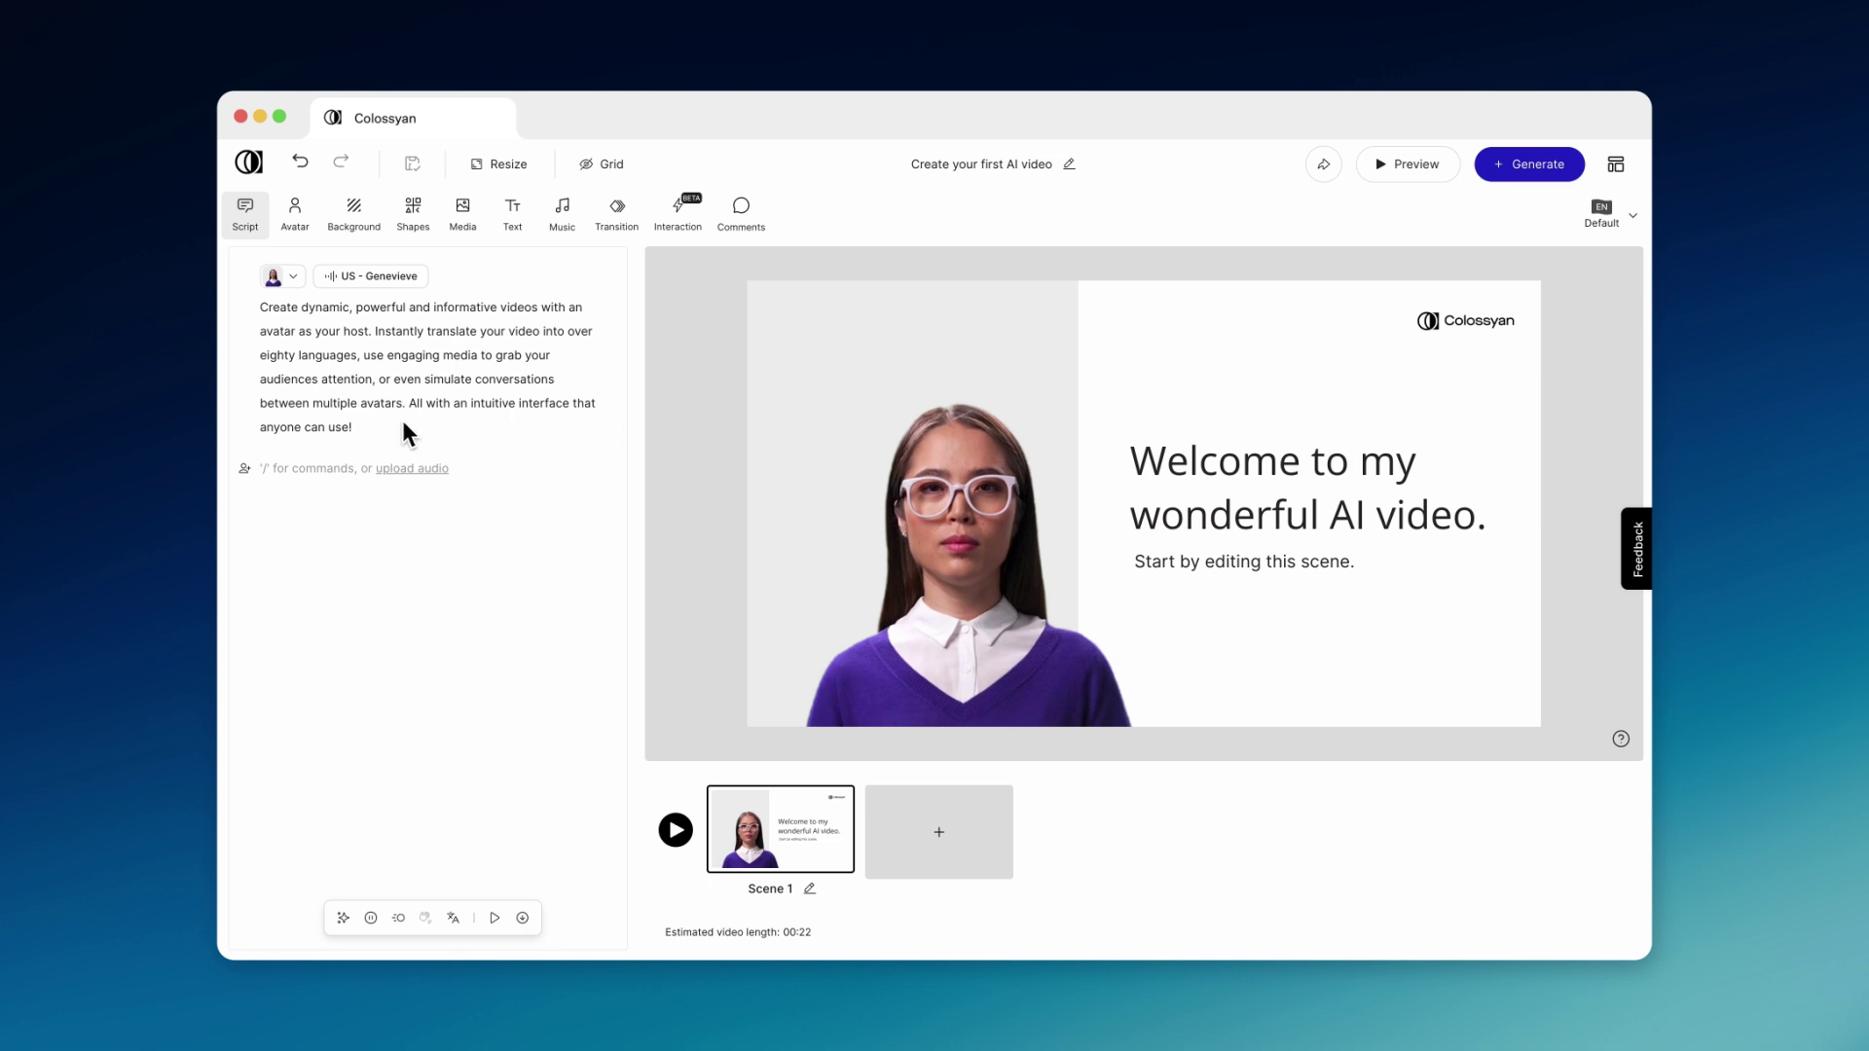
left_click_drag(414, 407, 465, 435)
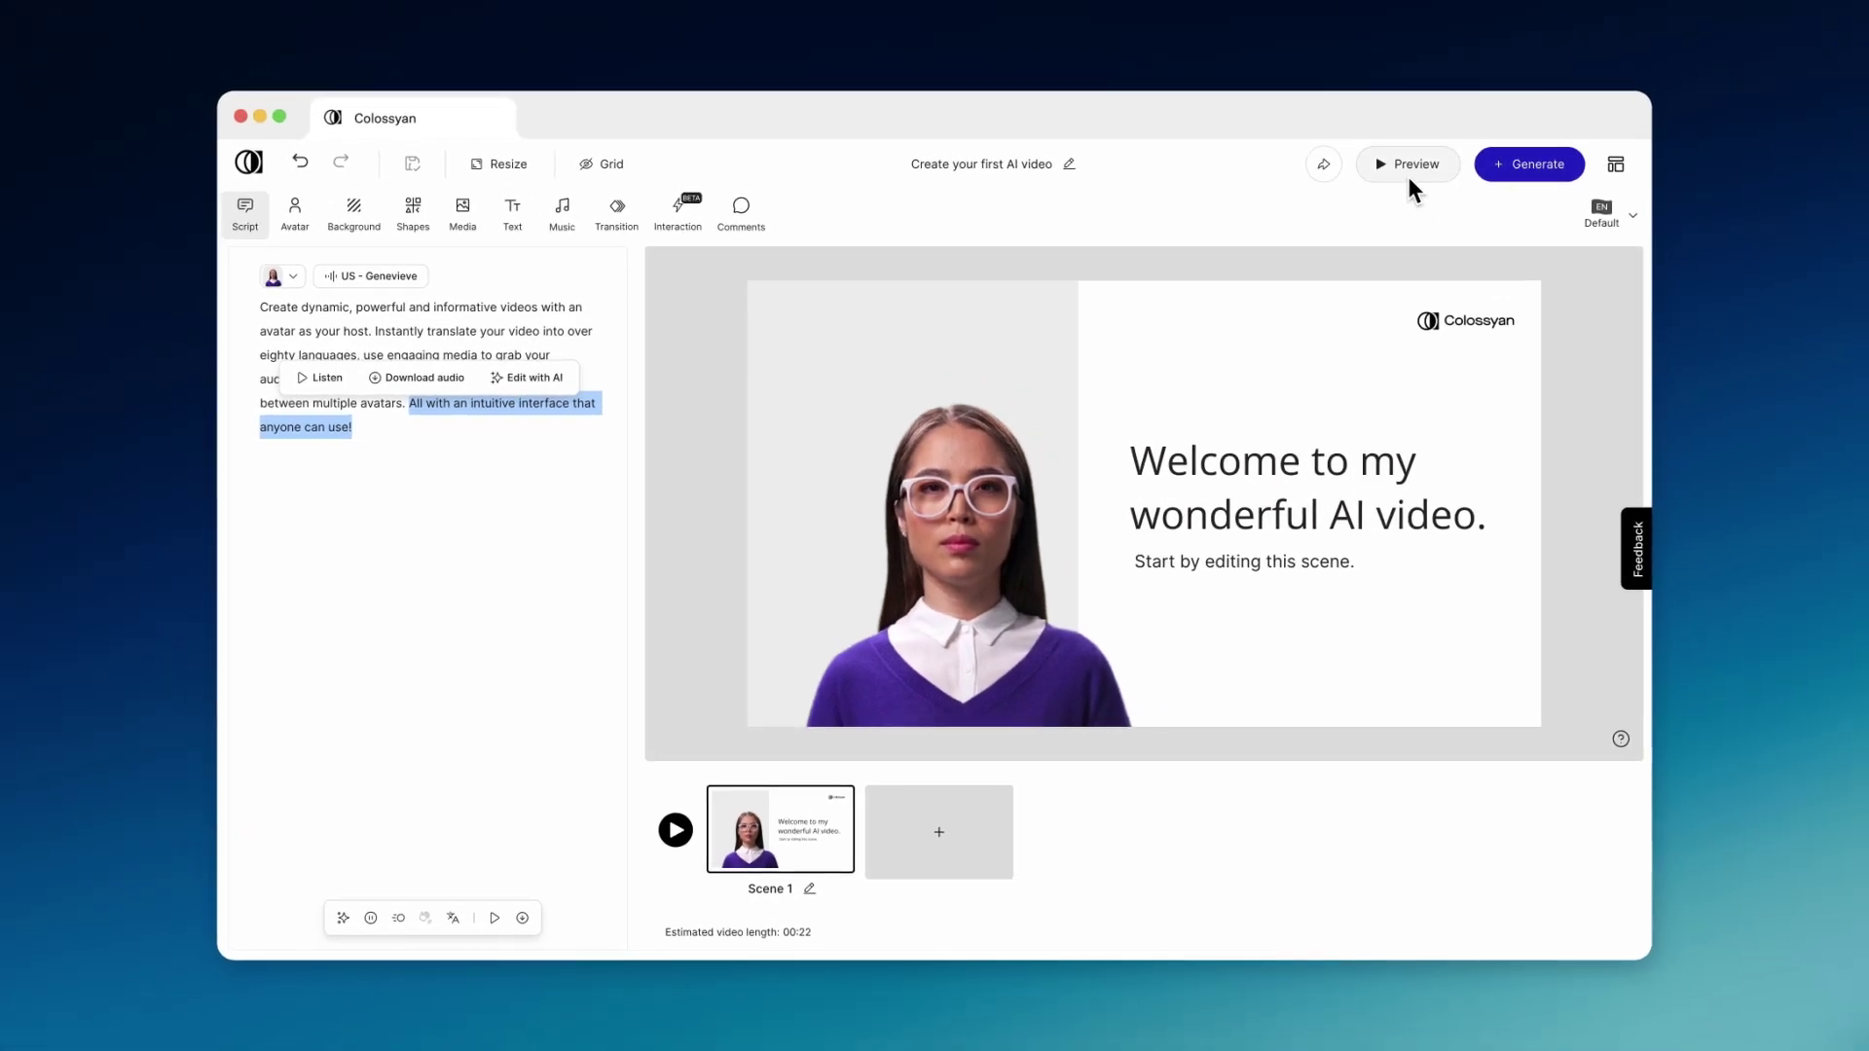
Preview the video, then start generating the American English version.
left_click(1406, 174)
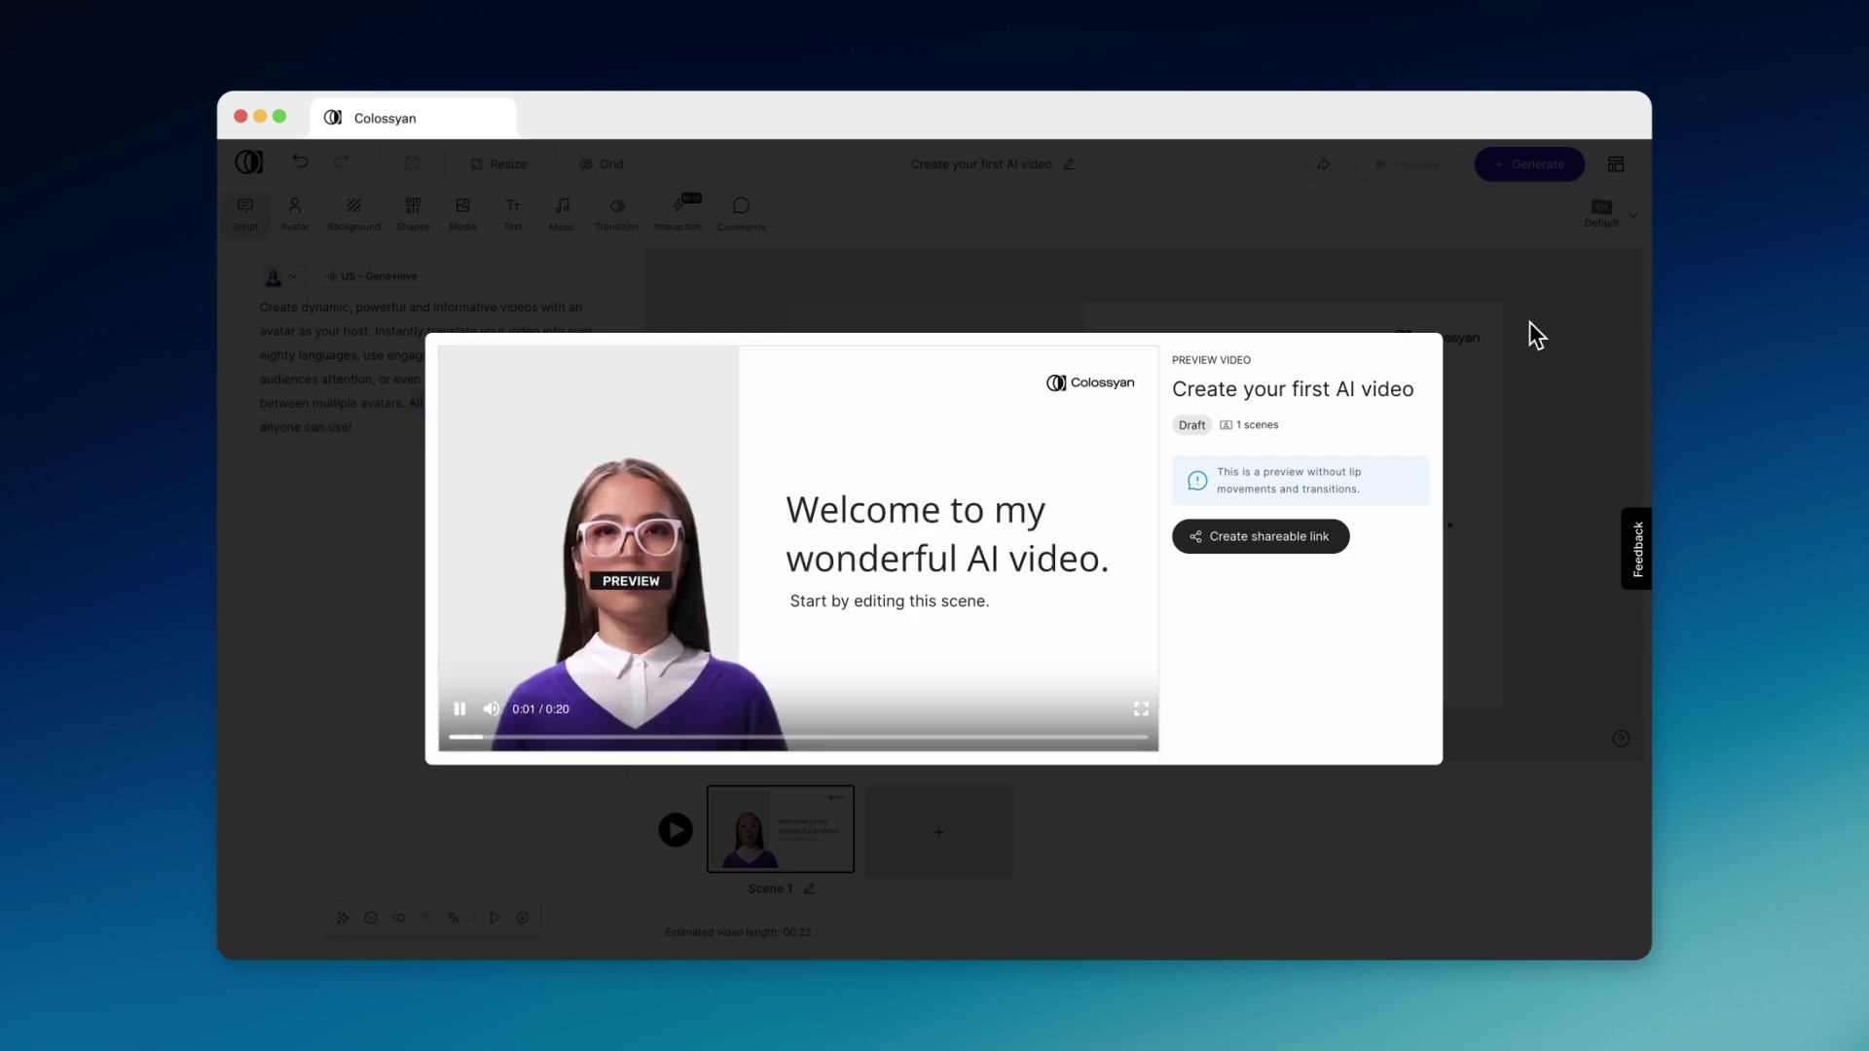
left_click(1528, 321)
left_click(1544, 172)
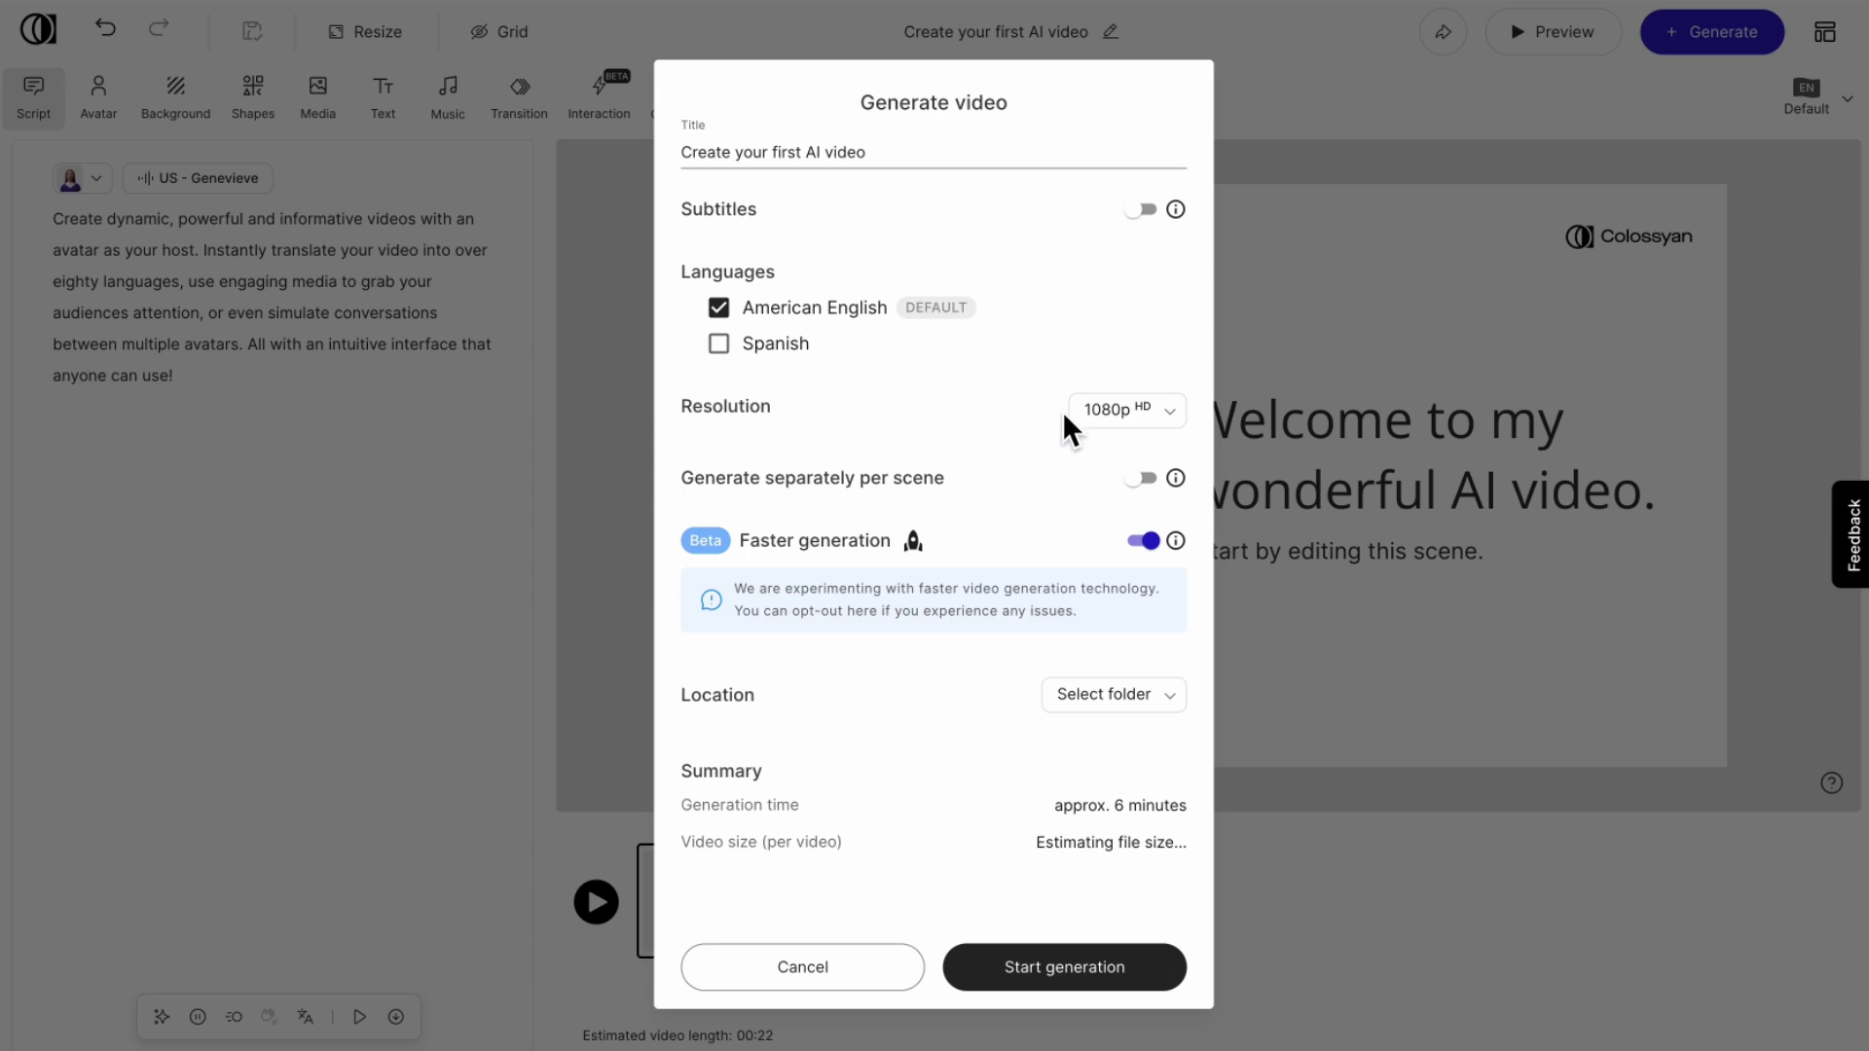
left_click(1086, 987)
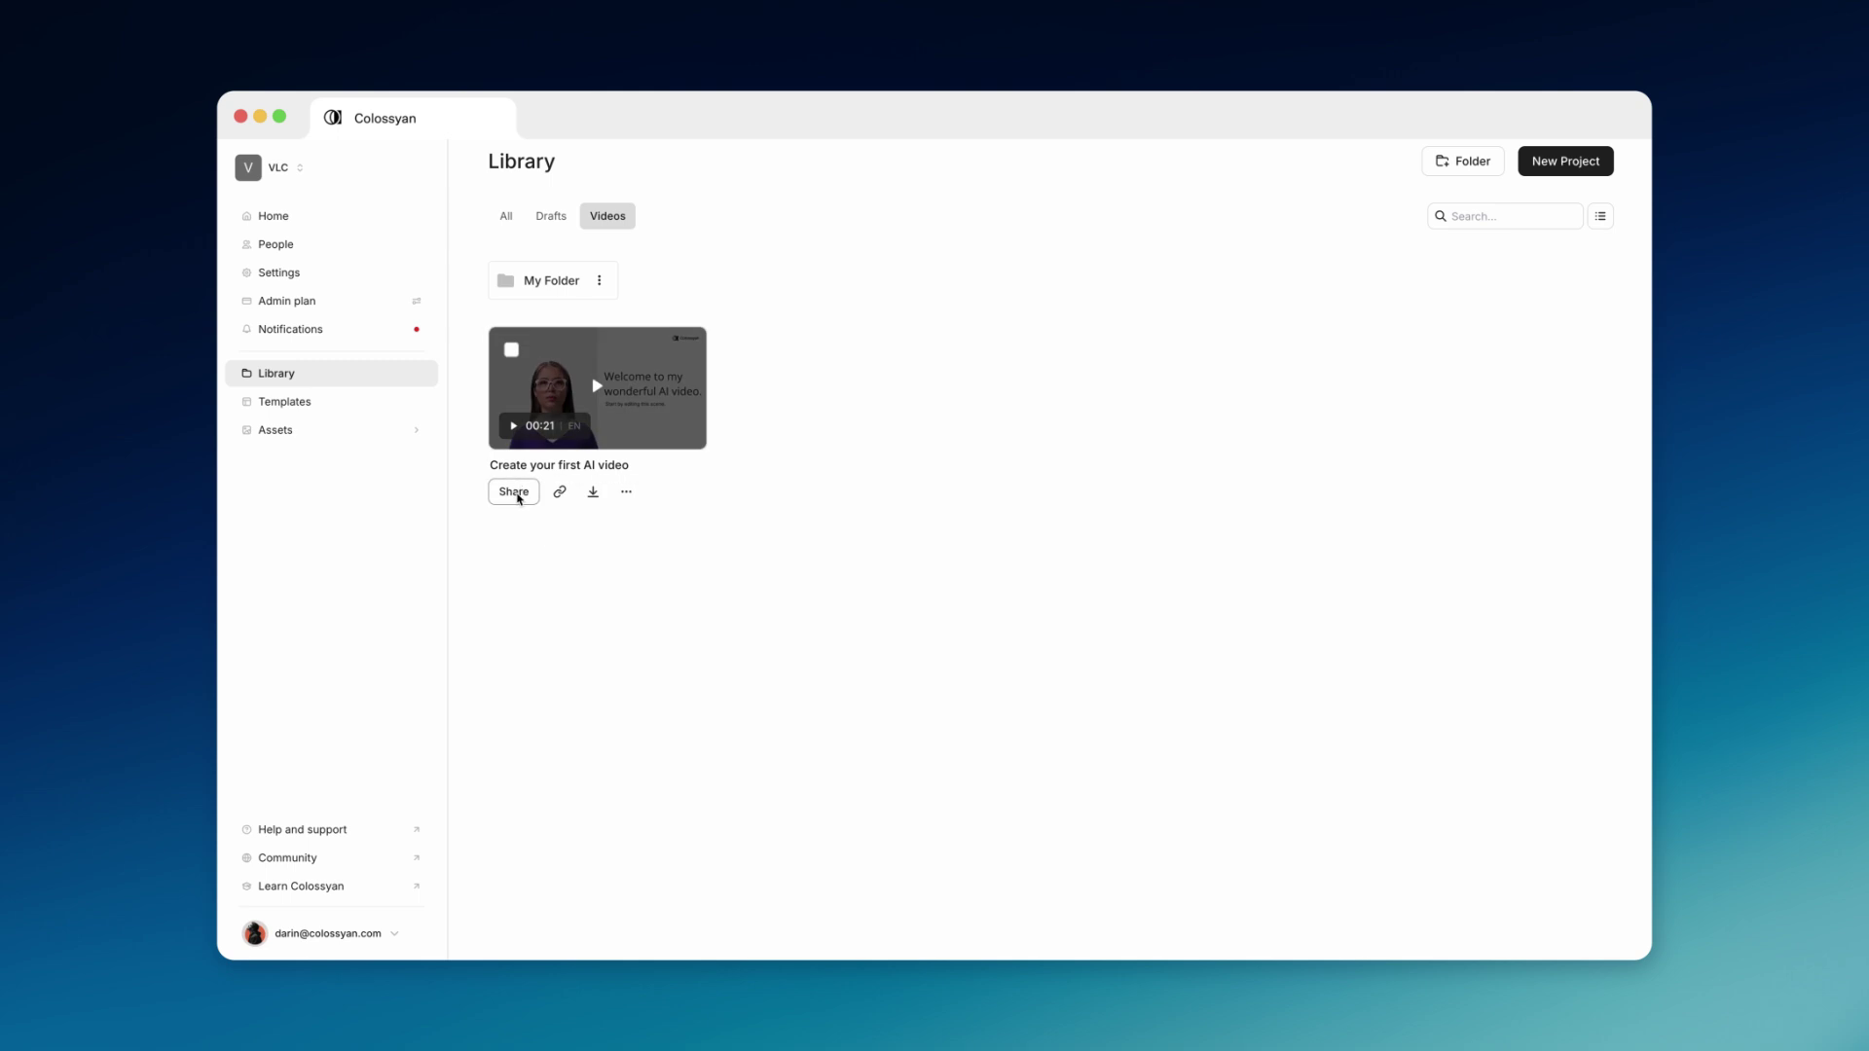
left_click(517, 495)
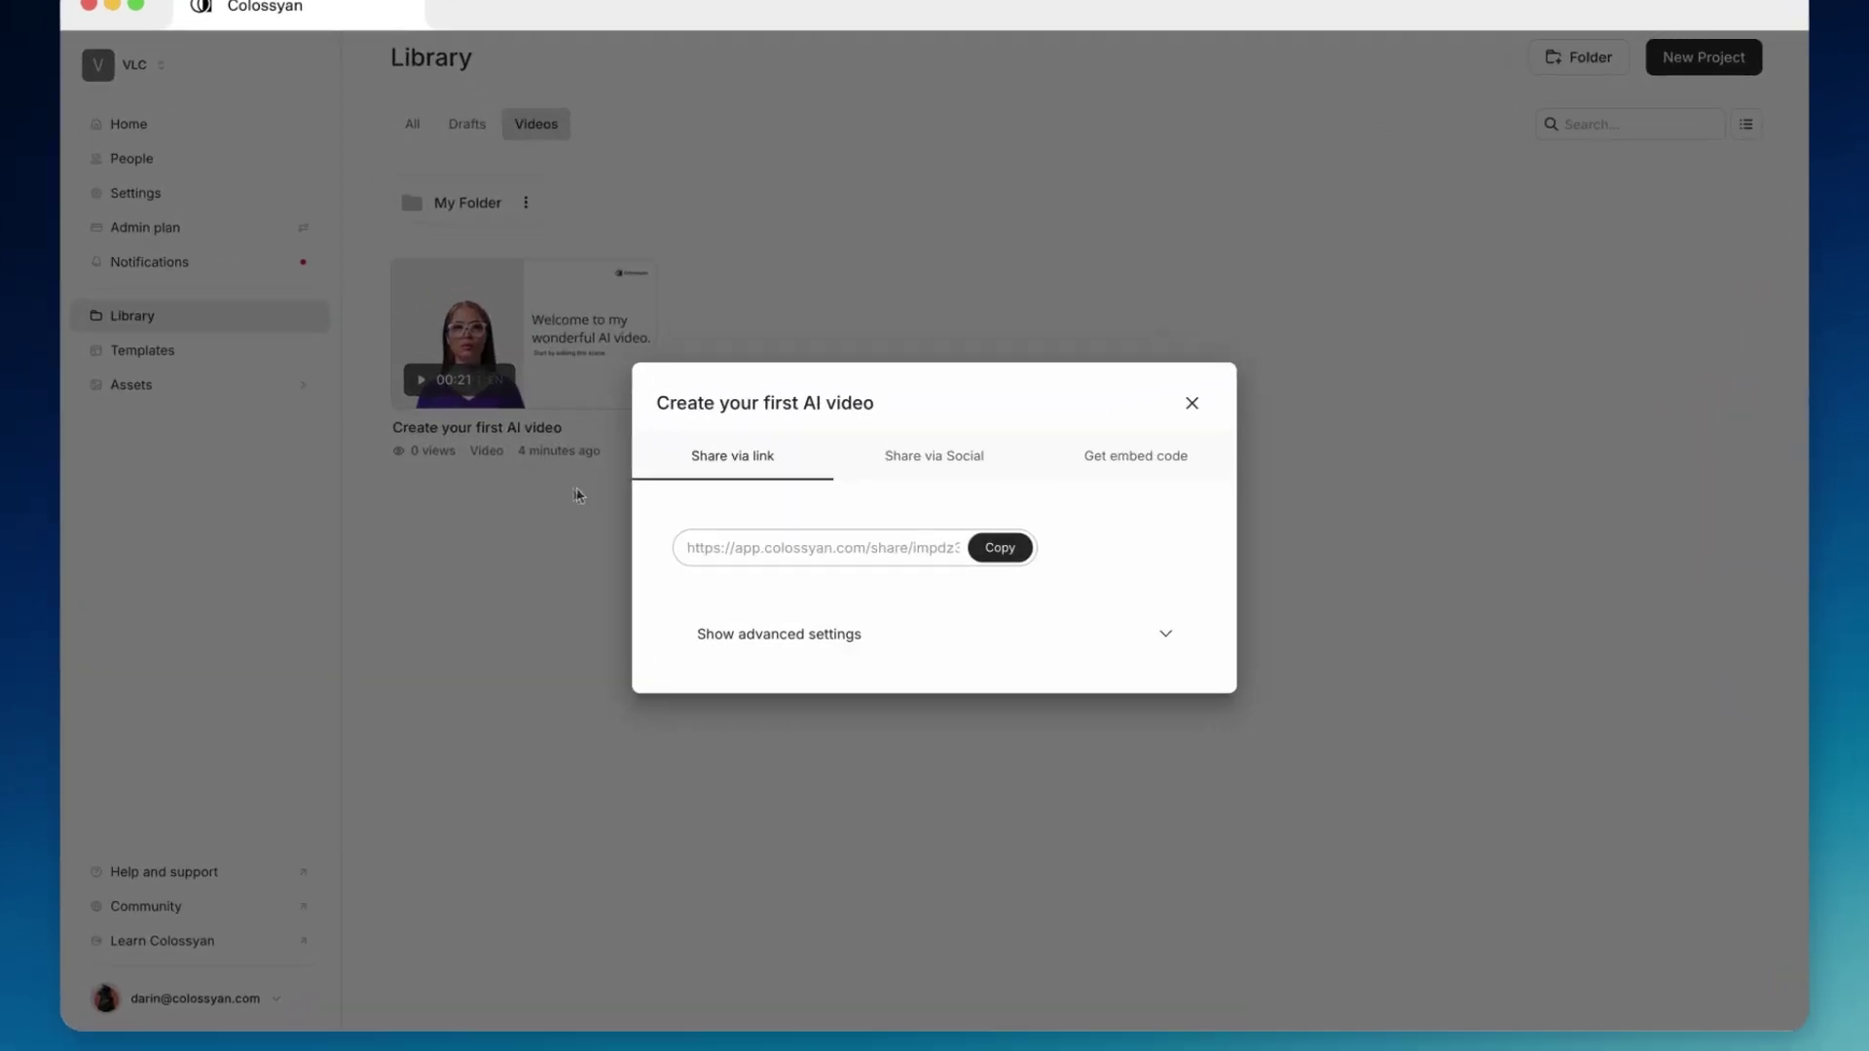
left_click(935, 446)
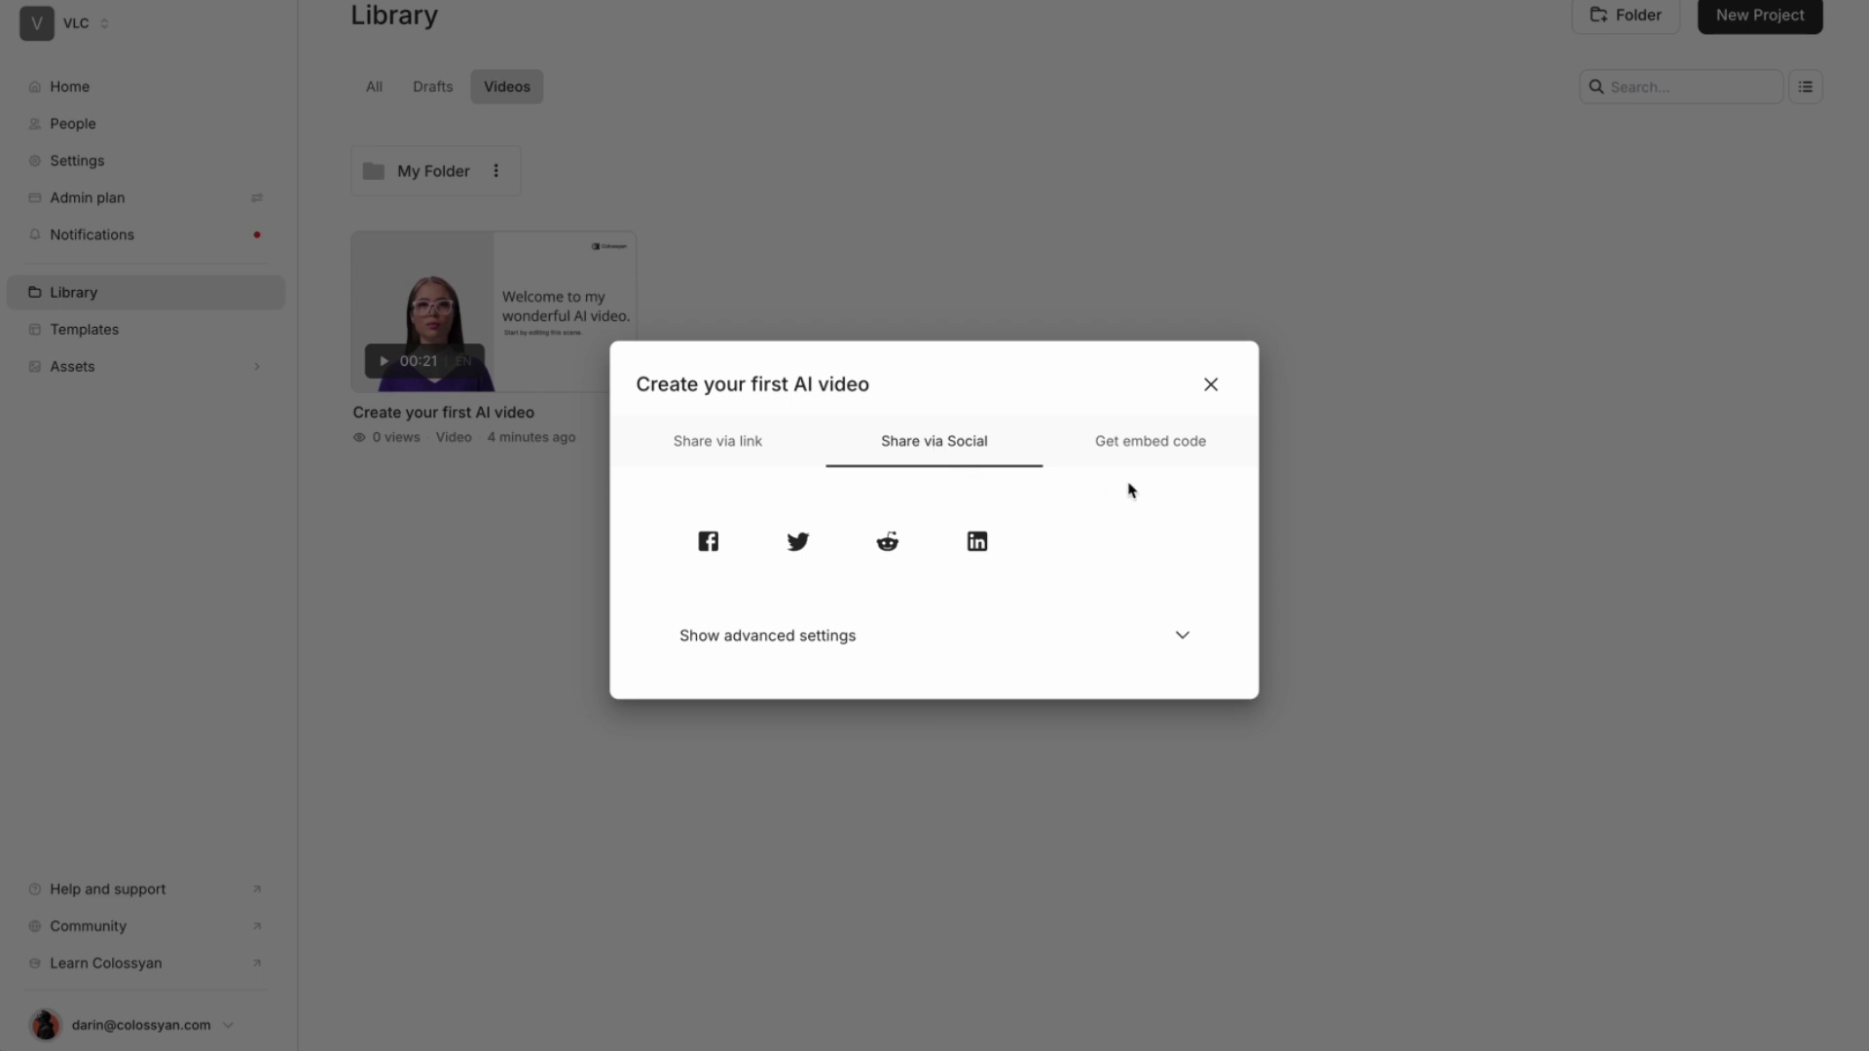
left_click(1174, 454)
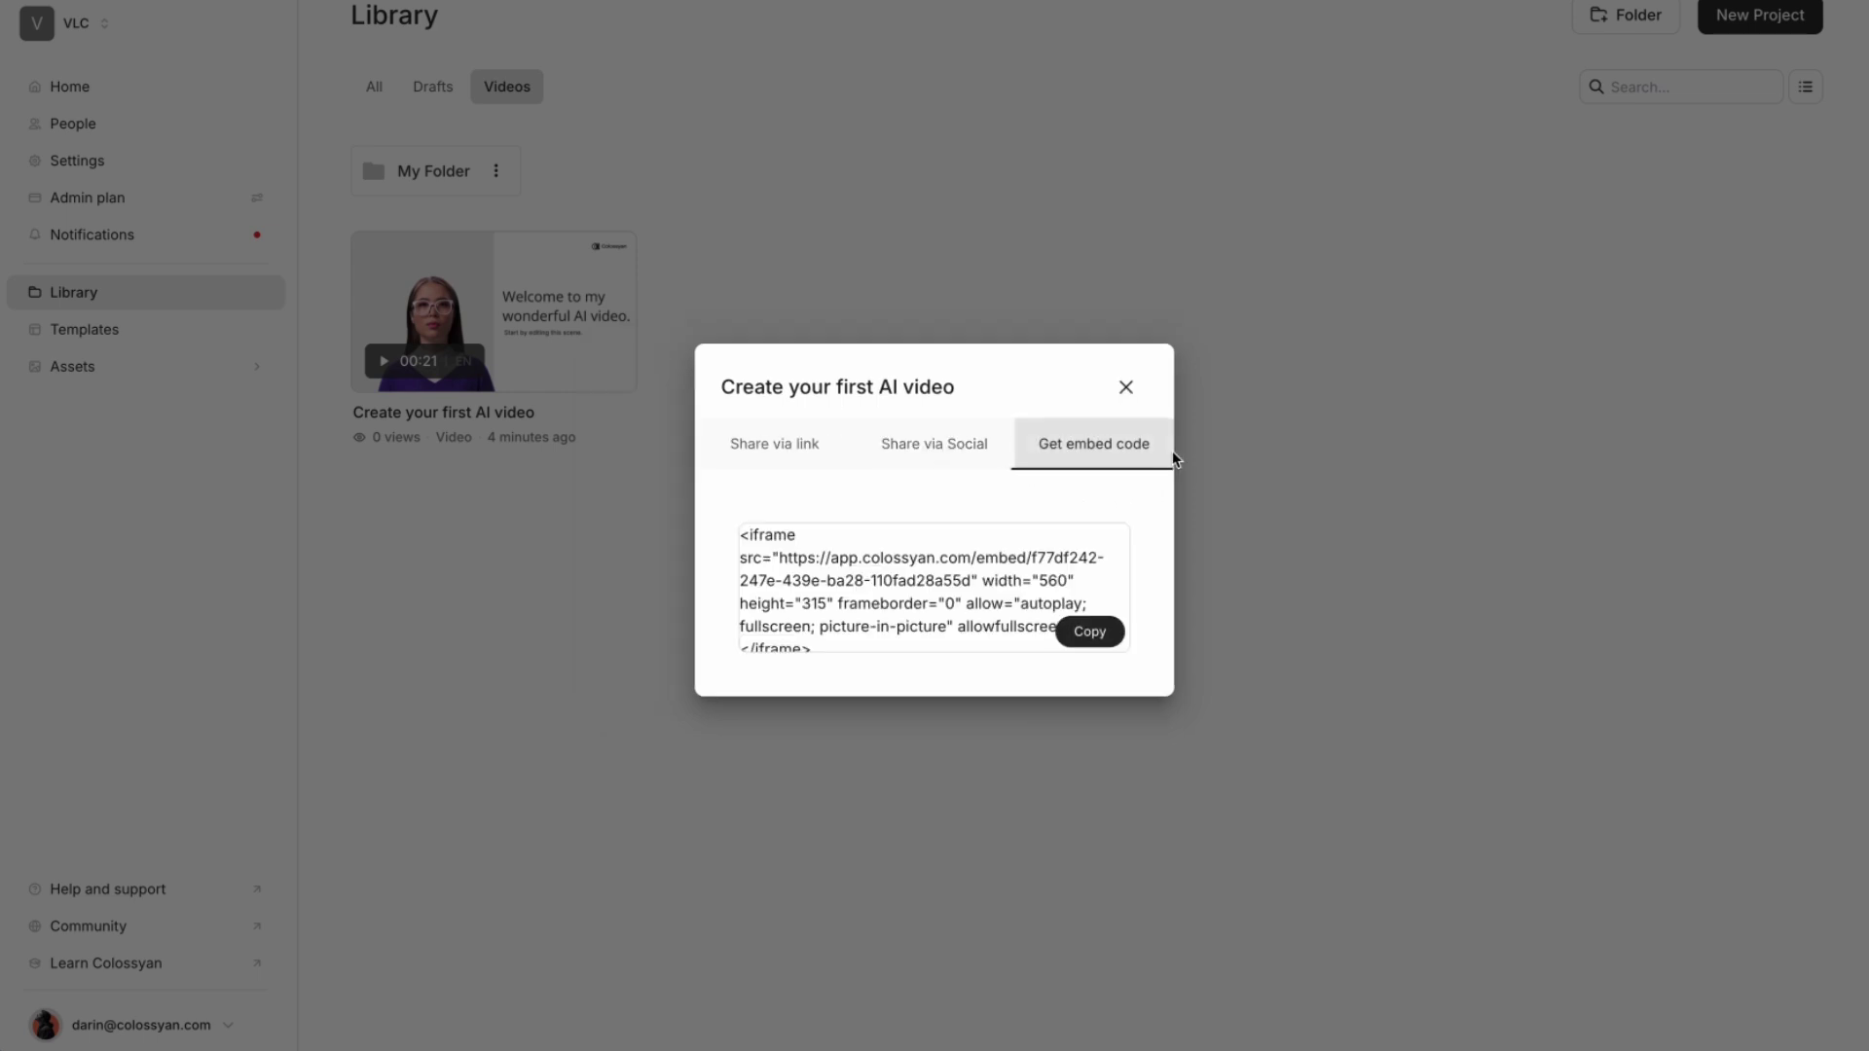
left_click(1126, 388)
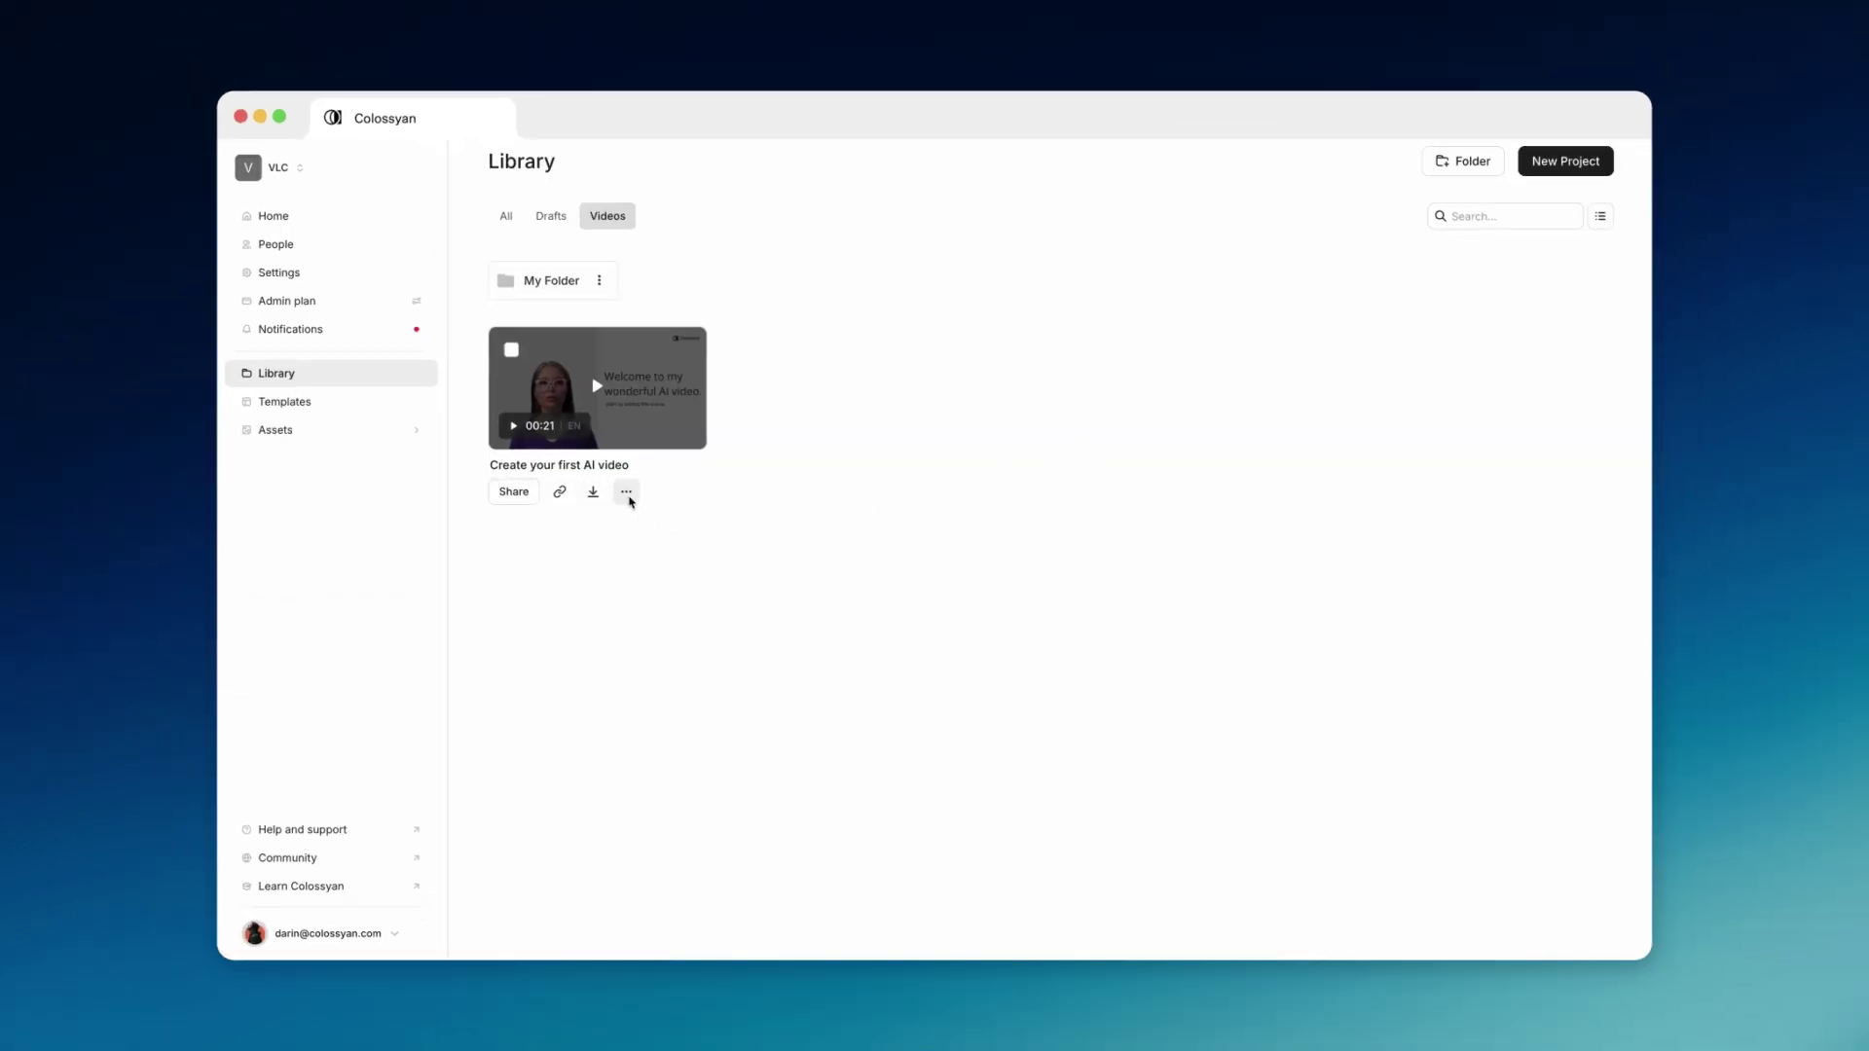
Export 'Create your first AI video' as a Video (.mp4) file.
left_click(626, 492)
mouse_move(599, 649)
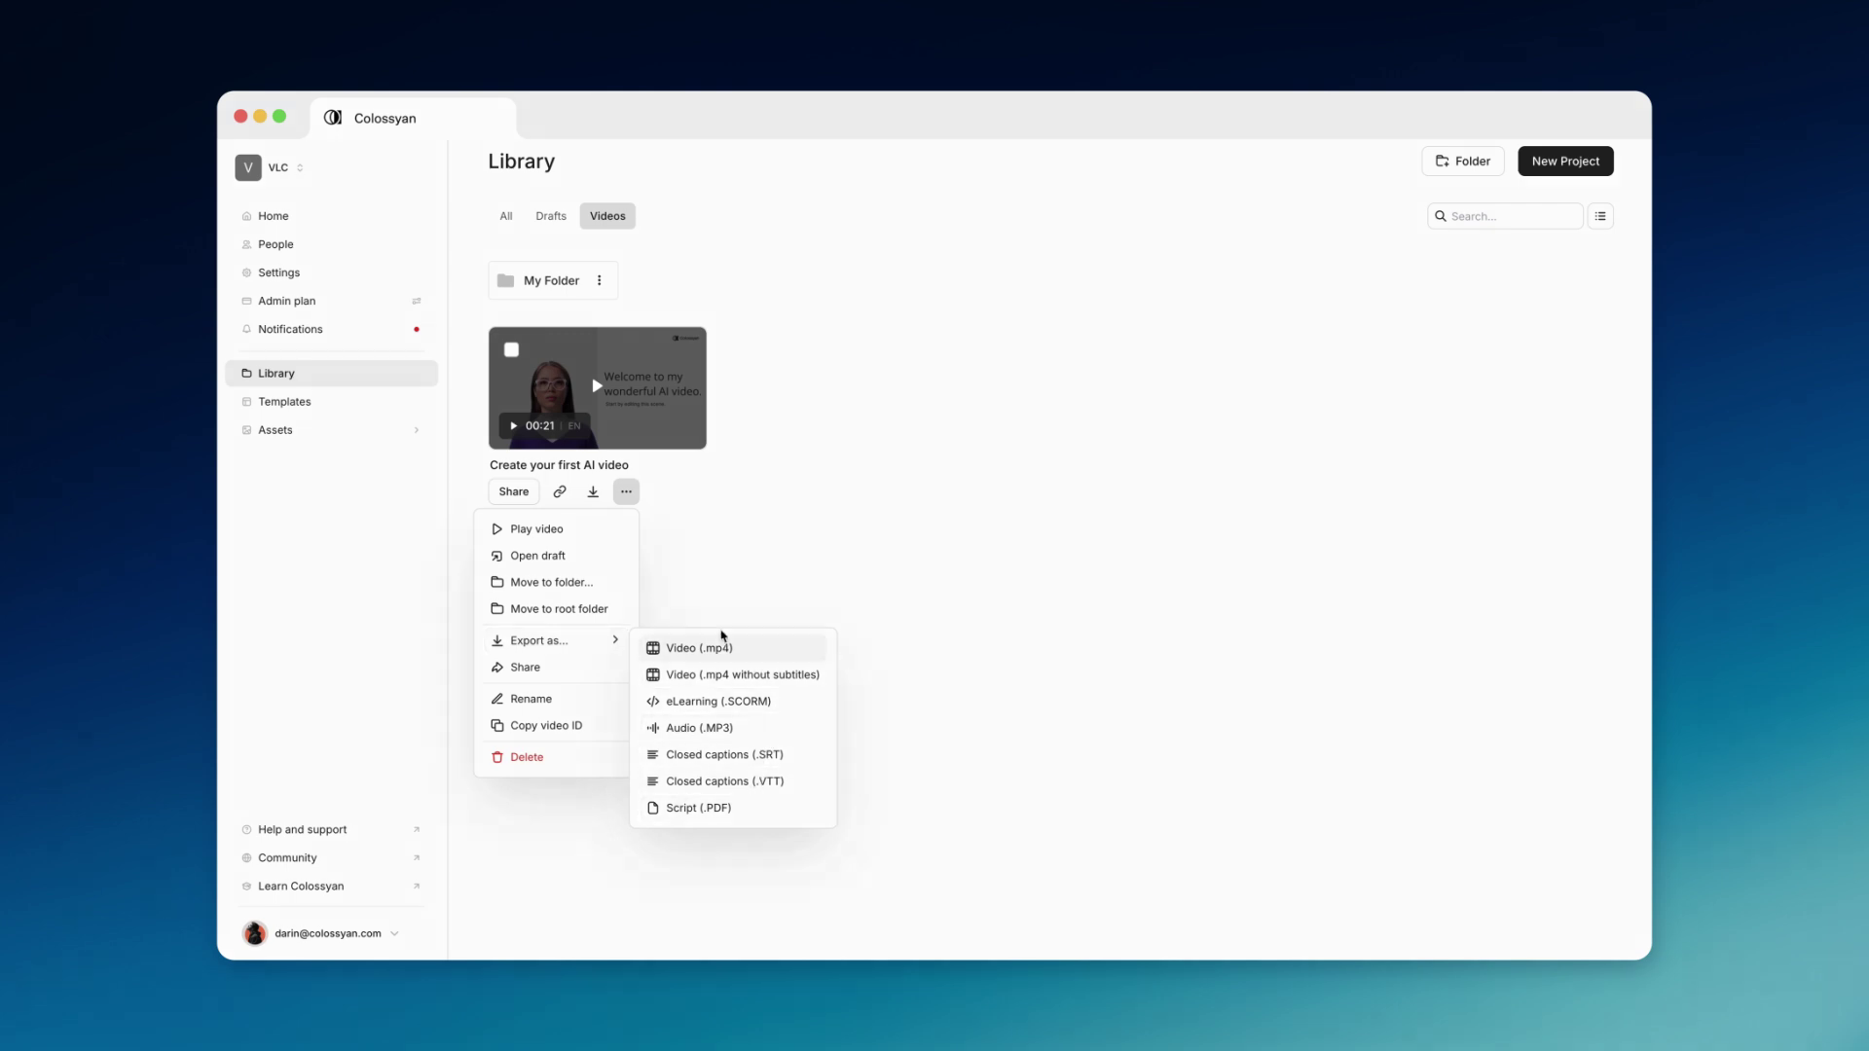
left_click(719, 646)
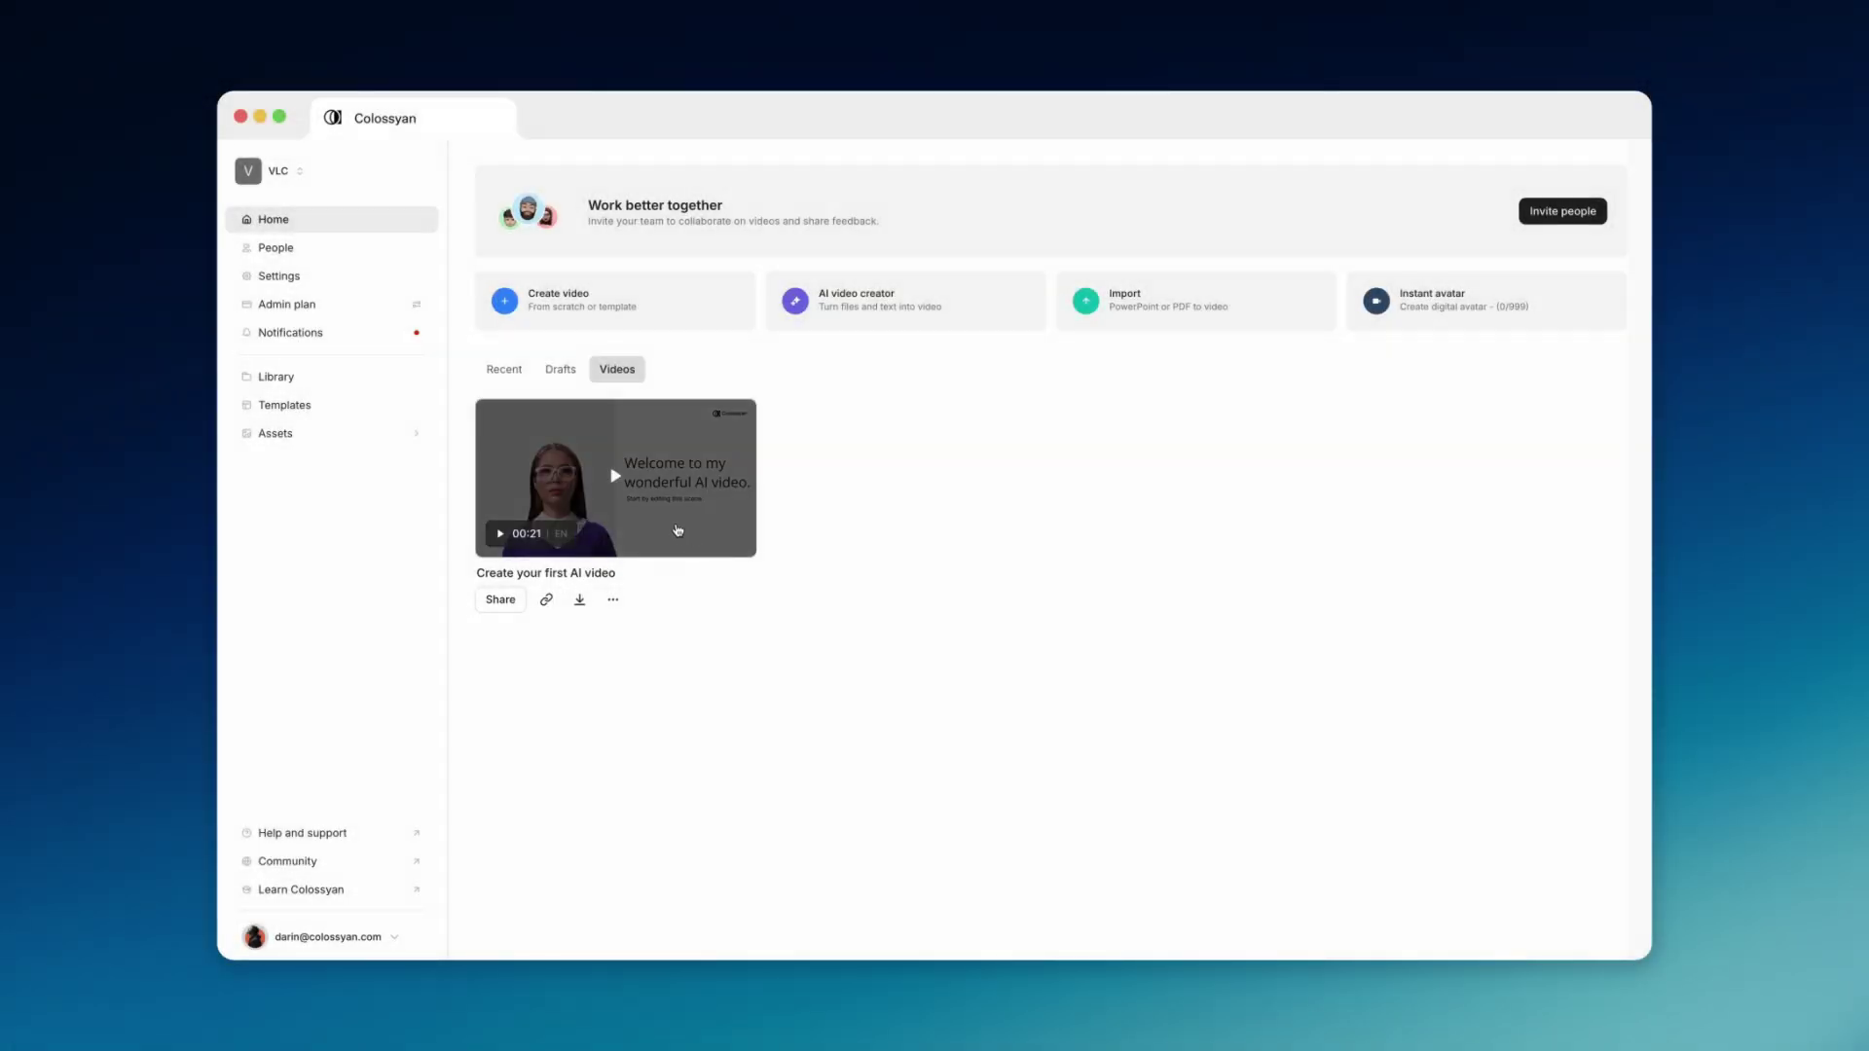